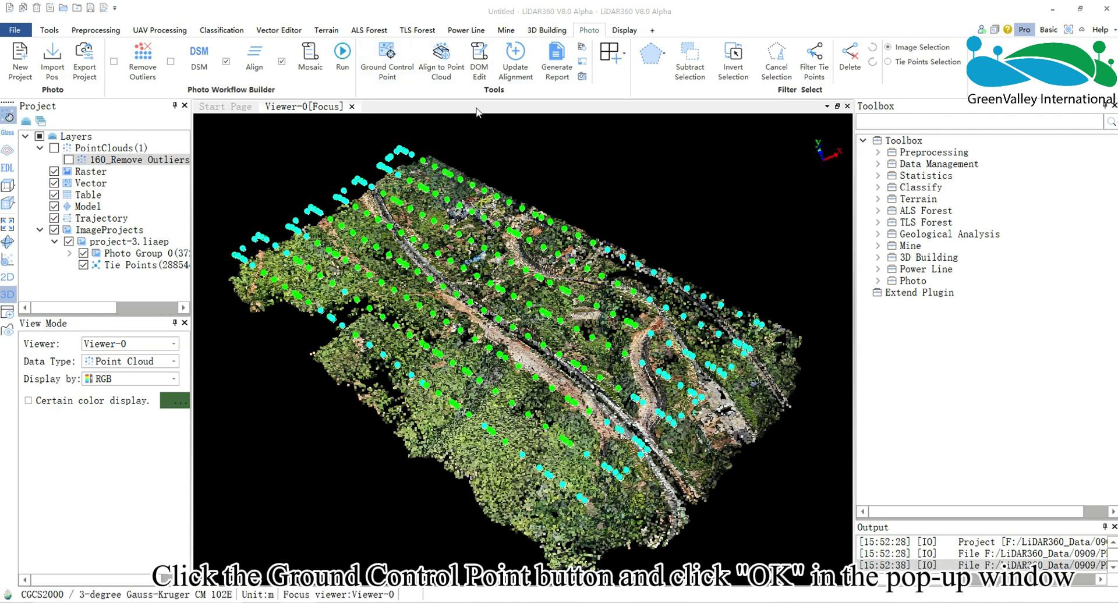
Launch the Ground Control Point tool for the project-3 image project.
click(388, 56)
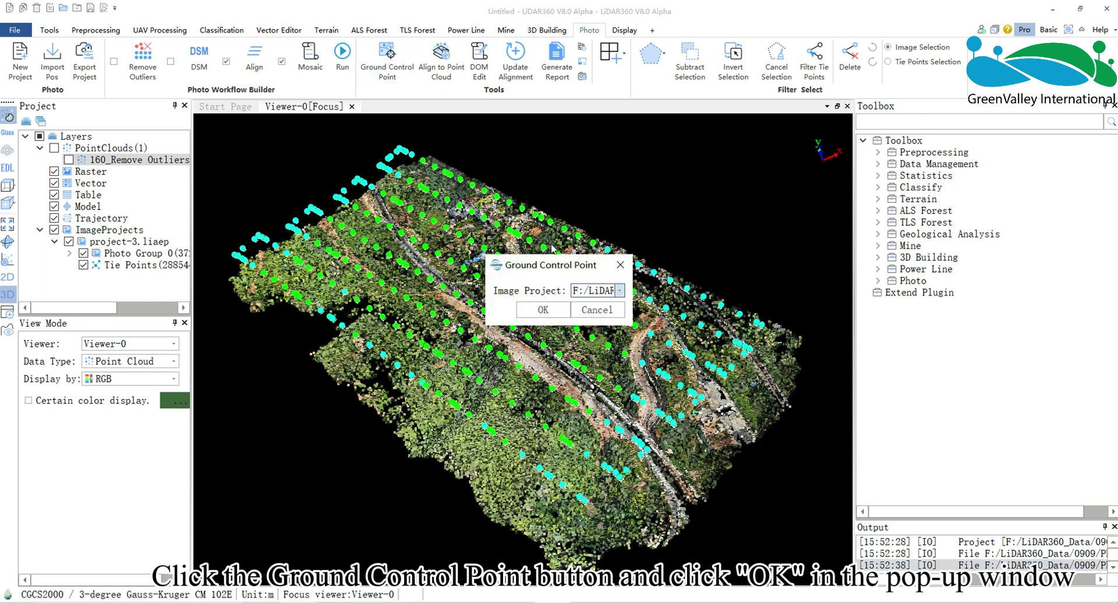
Confirm the image project and widen the photo thumbnail and control point table panels.
click(542, 312)
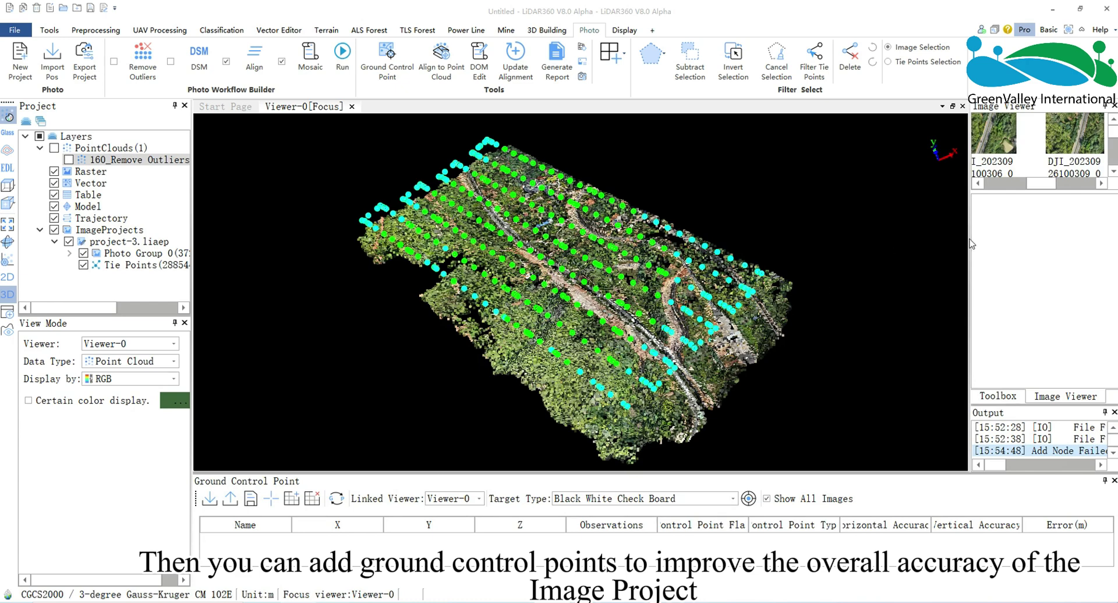
drag(971, 244, 804, 249)
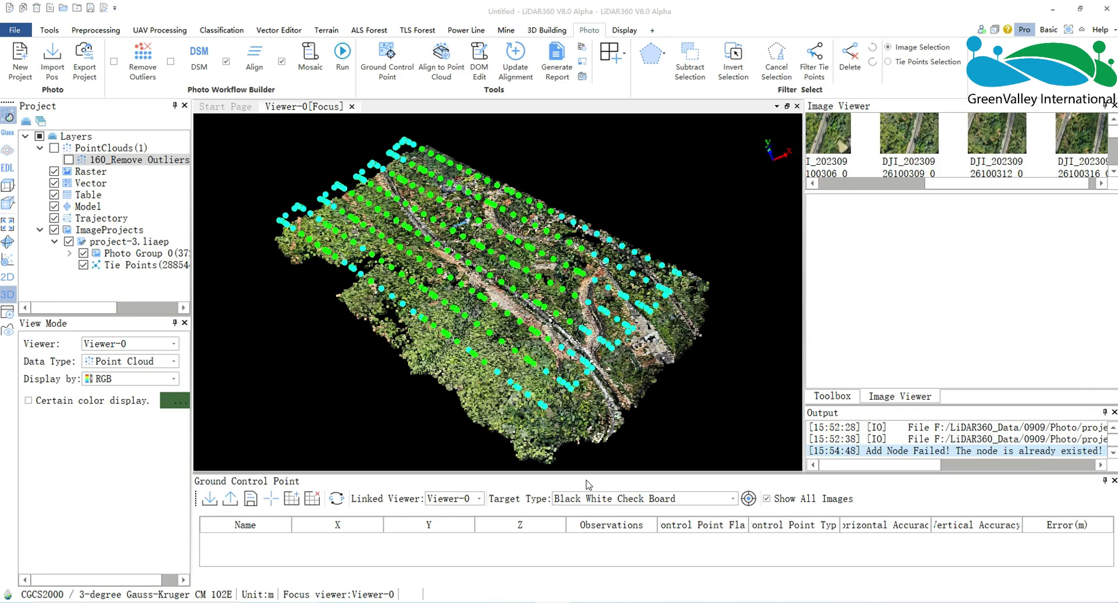
drag(577, 473, 577, 445)
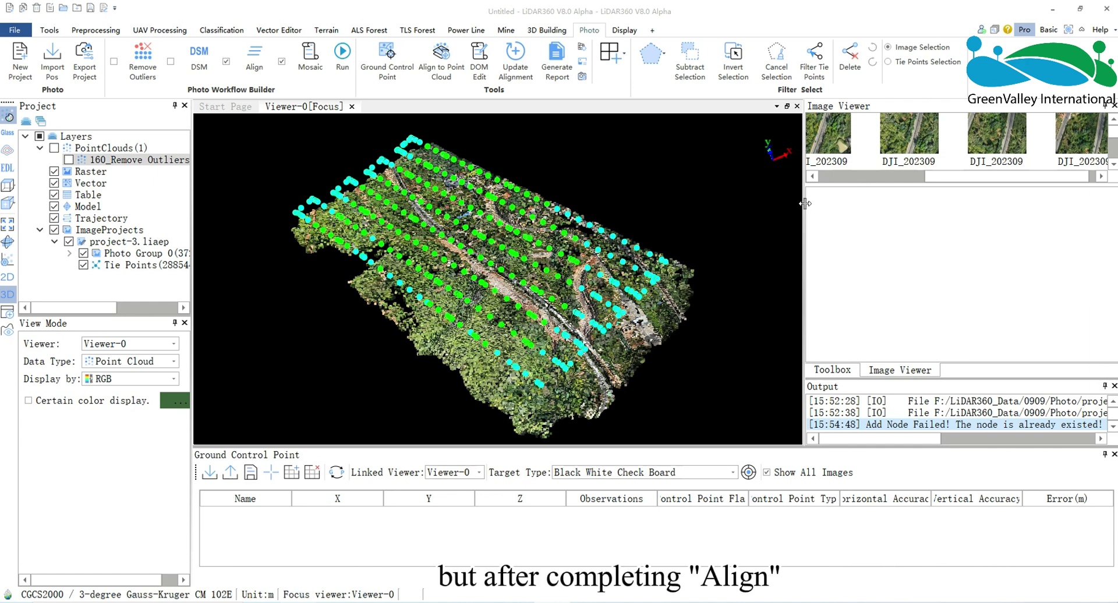
drag(805, 203, 761, 203)
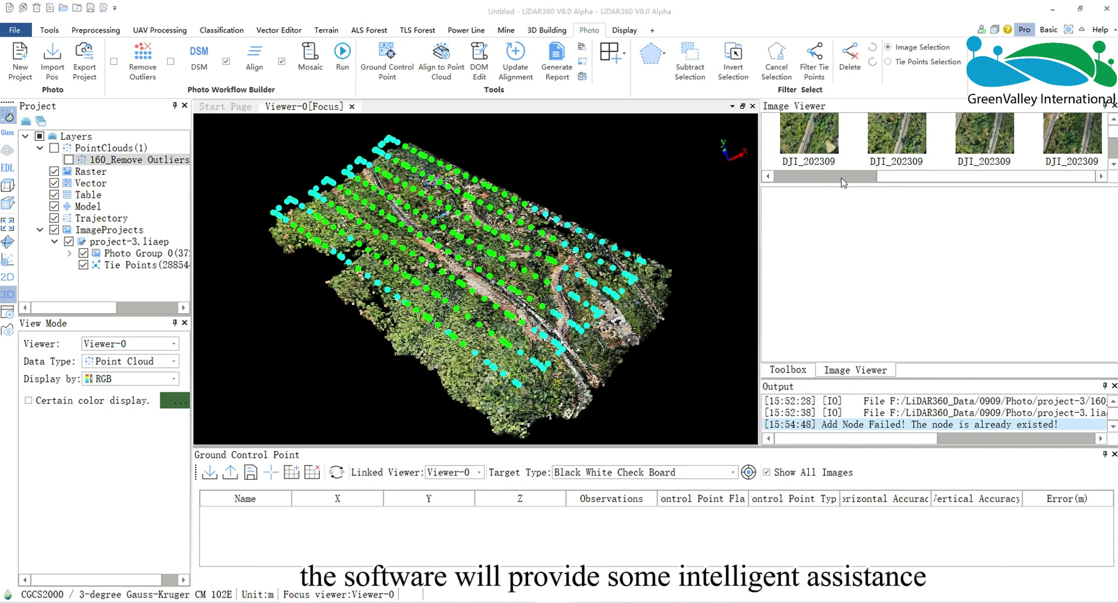
drag(838, 184, 822, 244)
scroll(858, 184, up, 1)
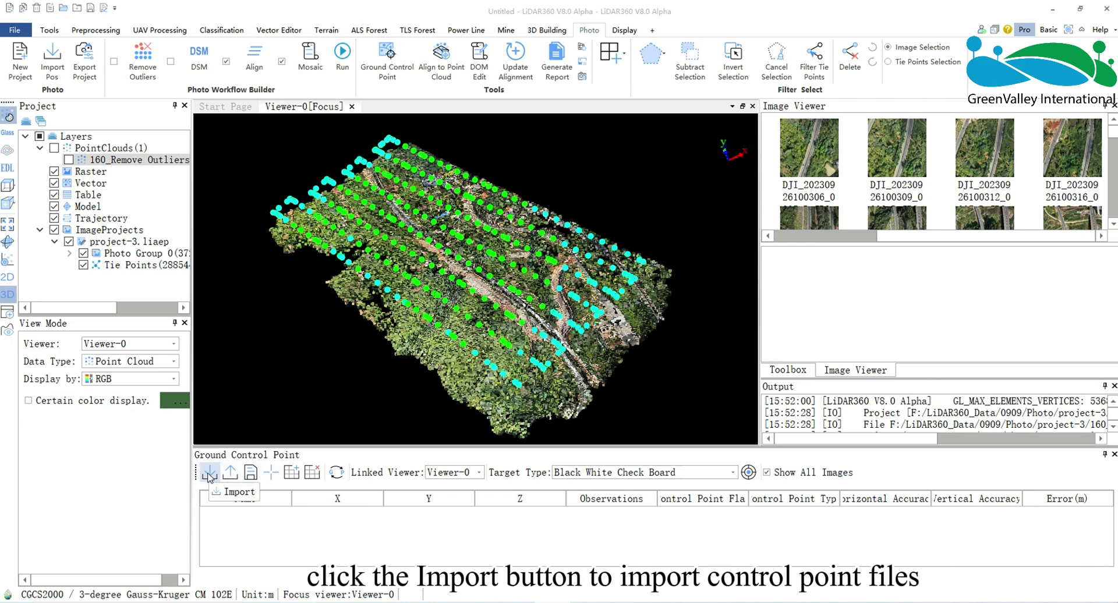
Import picking_list.txt and set its coordinate system to EPSG:4543 CGCS2000 / 3-degree Gauss-Kruger CM 102E.
click(208, 474)
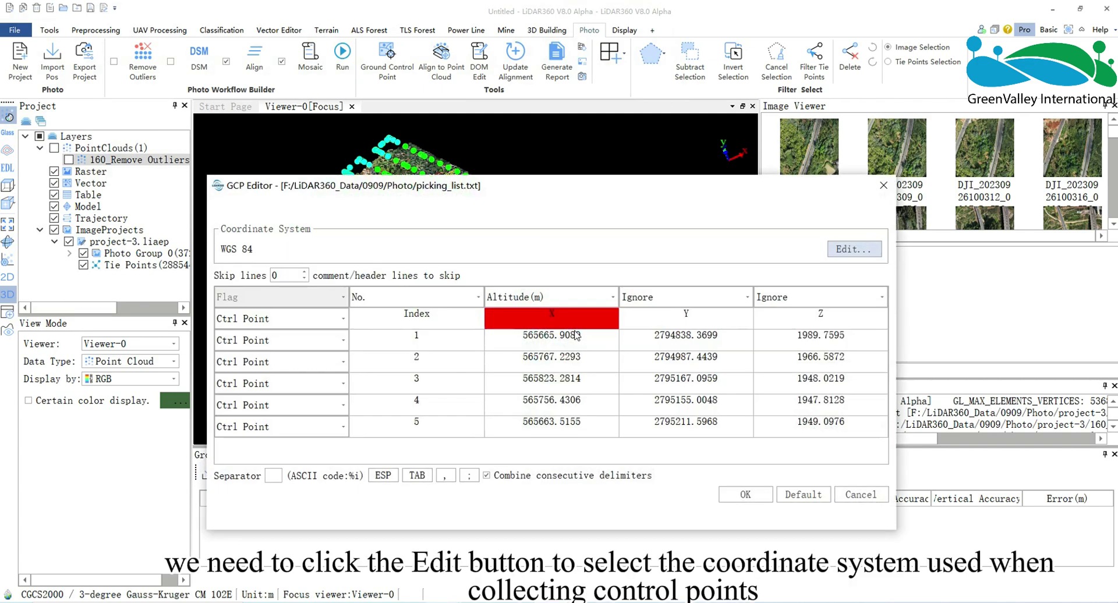
drag(506, 196, 588, 169)
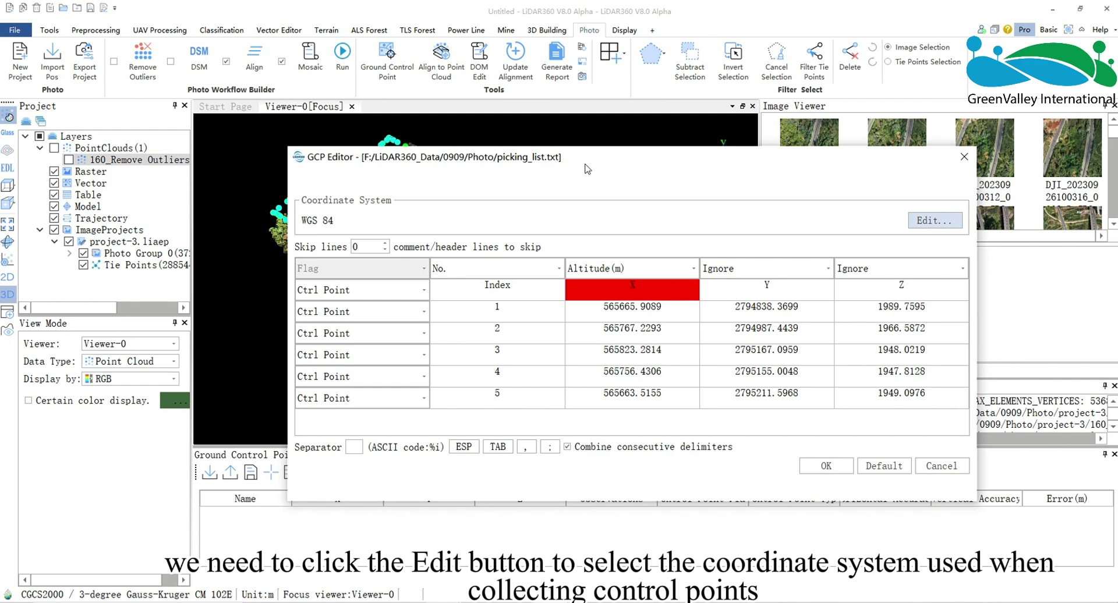
click(938, 221)
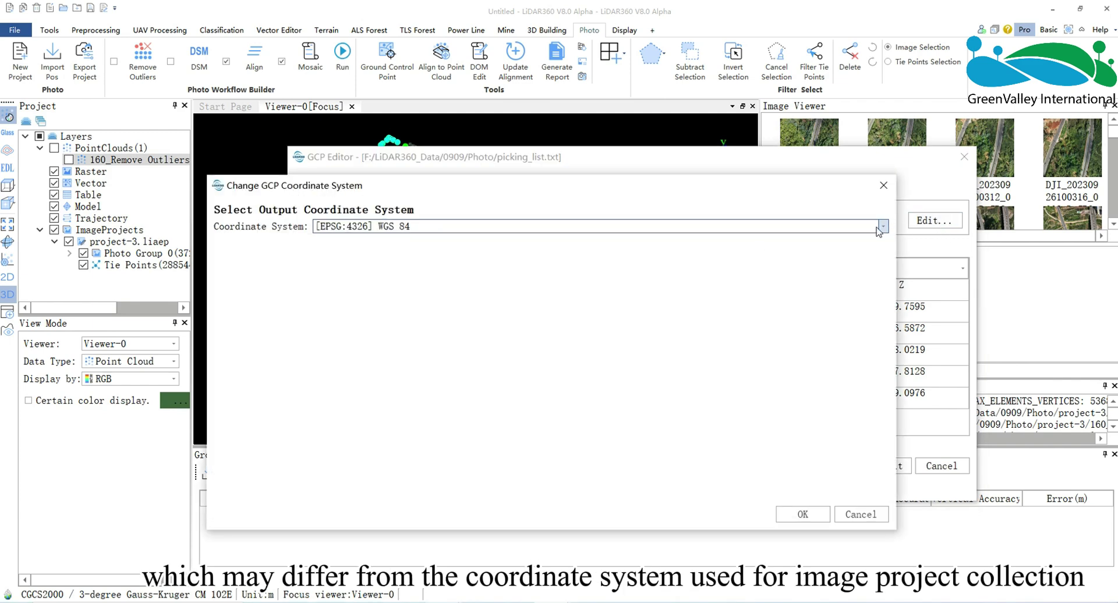
click(883, 226)
click(364, 266)
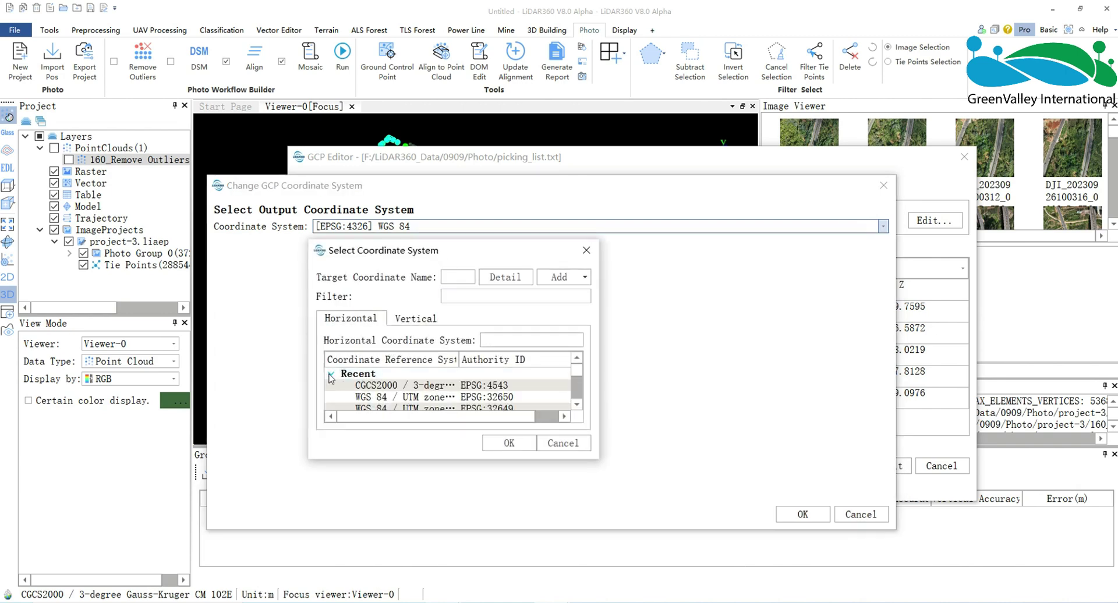
click(397, 386)
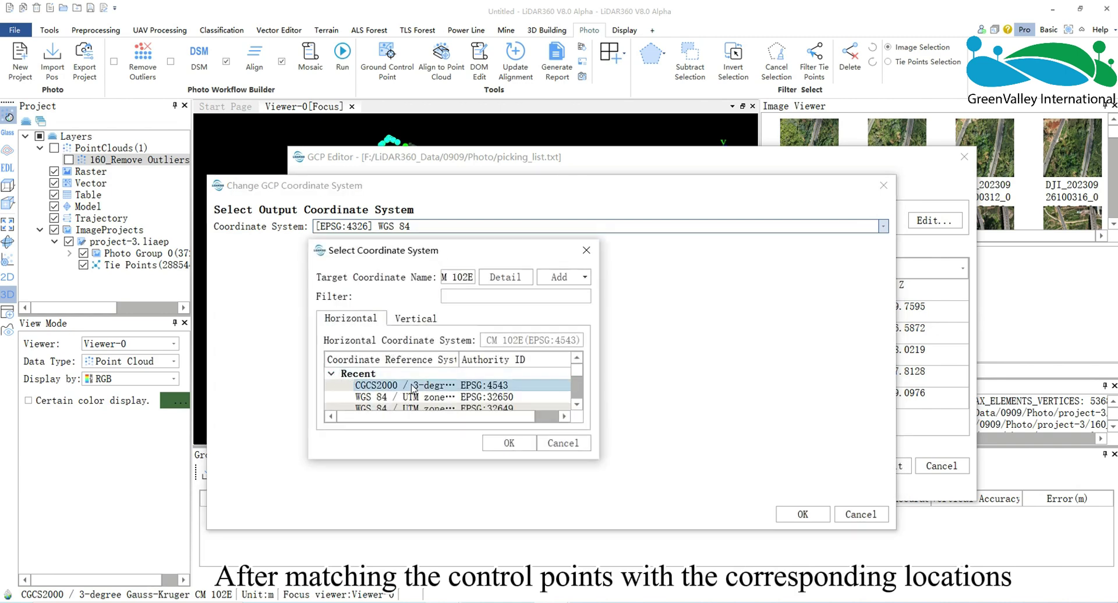
click(506, 446)
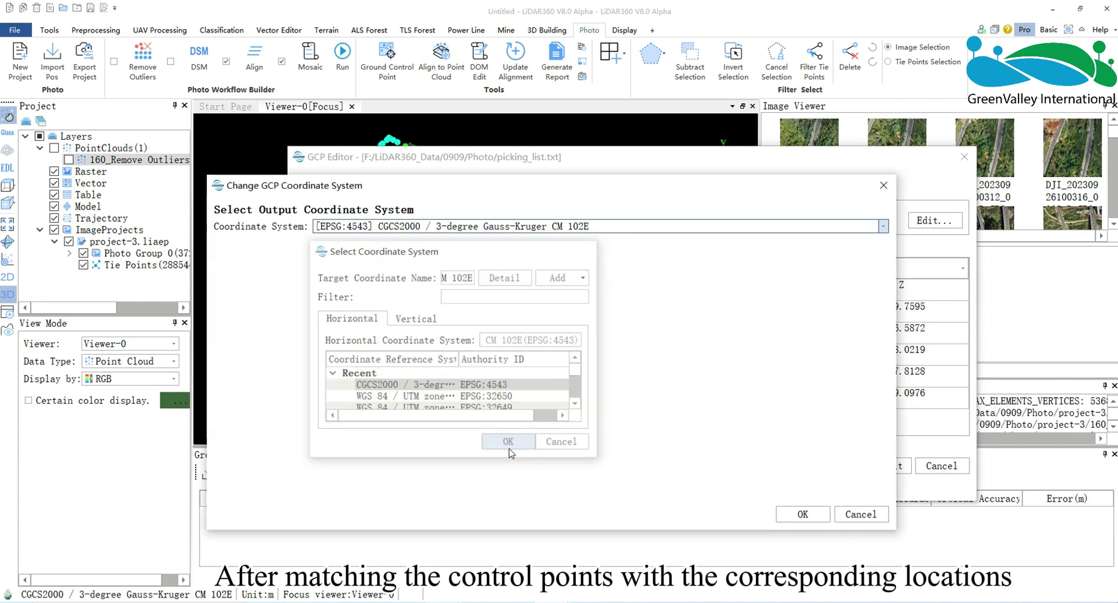
Apply CGCS2000 and map columns three to five to Easting, Northing and Altitude in metres.
click(802, 515)
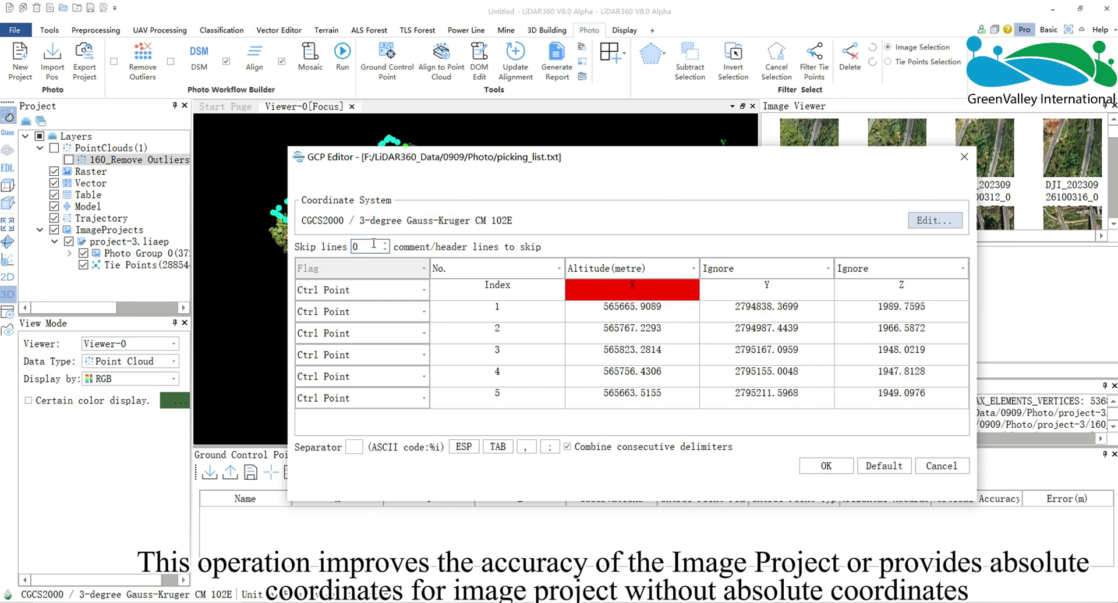
scroll(373, 244, up, 1)
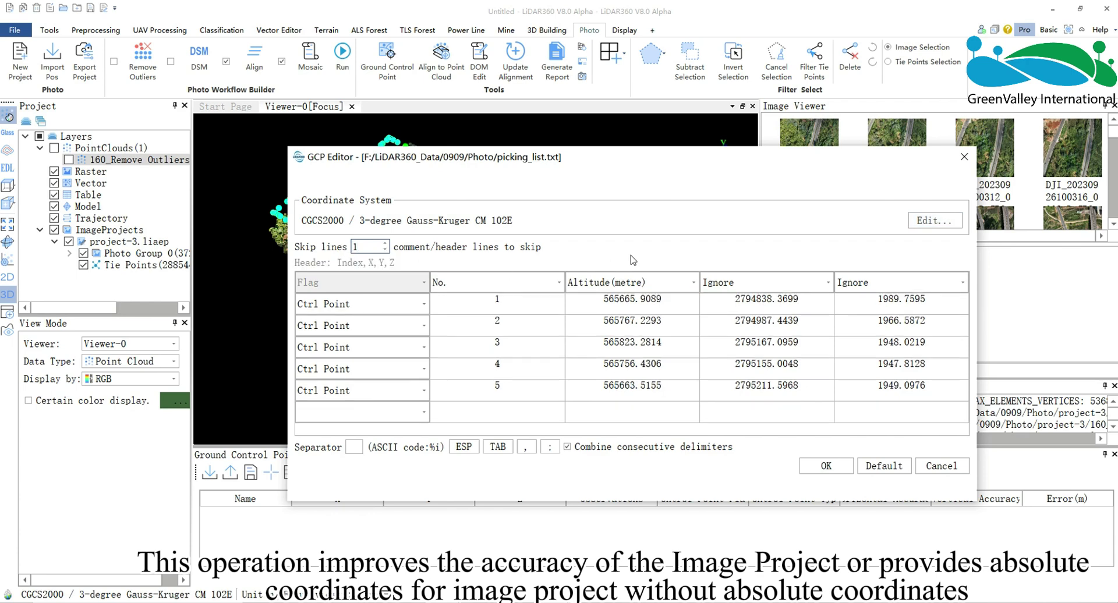
click(692, 284)
click(605, 301)
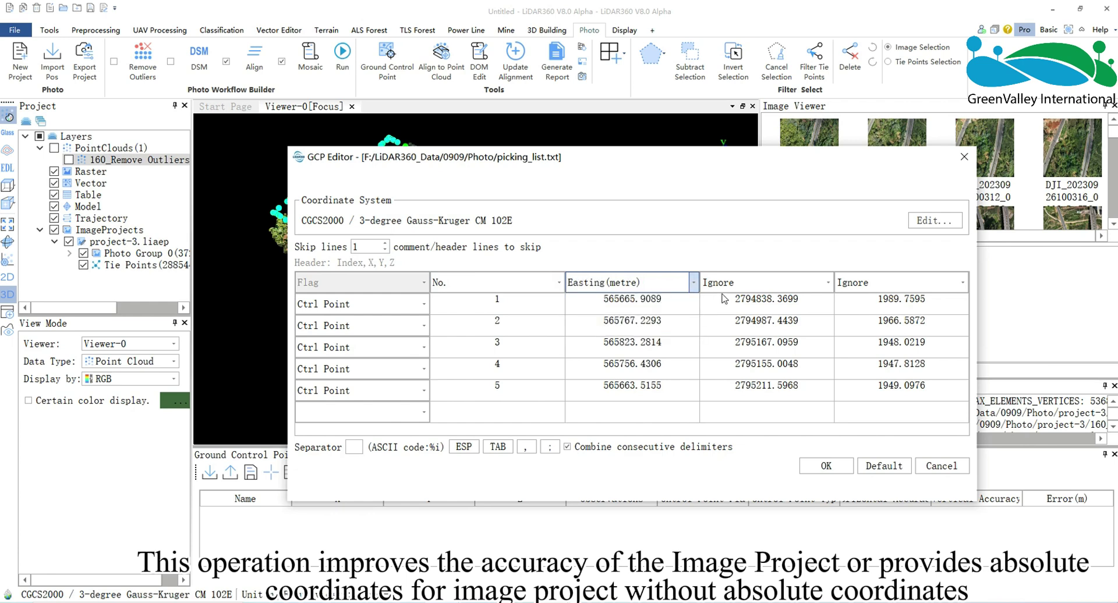
click(759, 285)
click(735, 320)
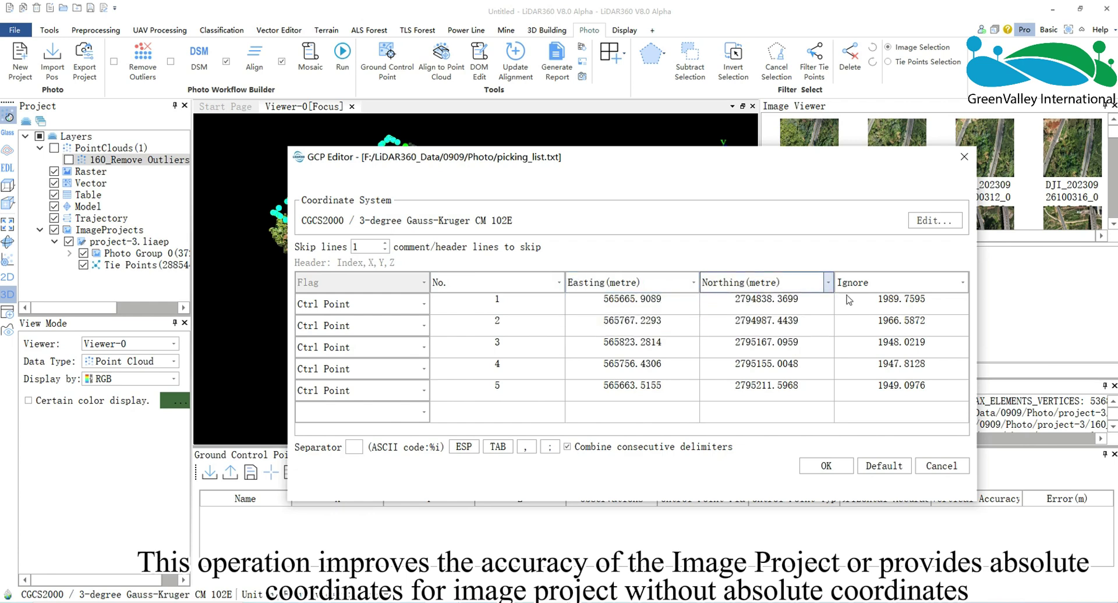
click(867, 284)
click(866, 331)
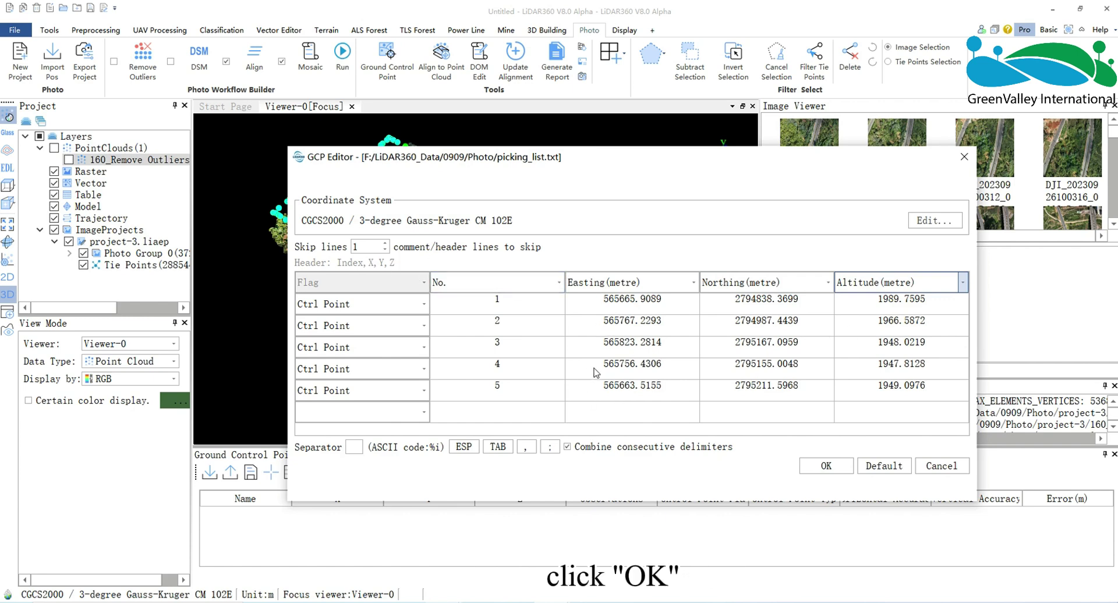
Import the five control points and pan the cloud to their red markers.
click(826, 466)
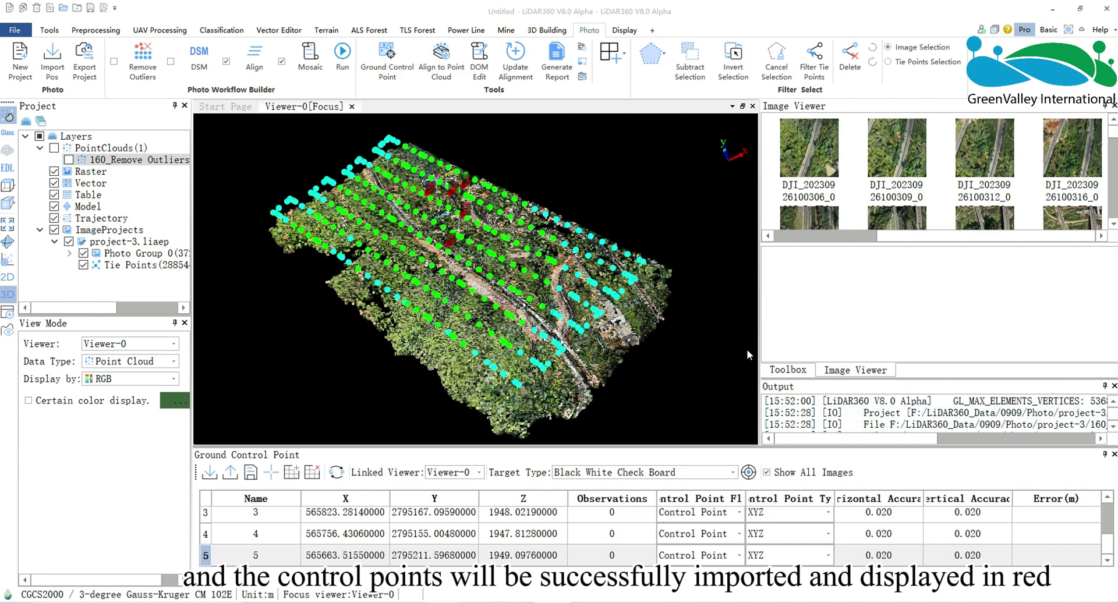
scroll(449, 183, up, 5)
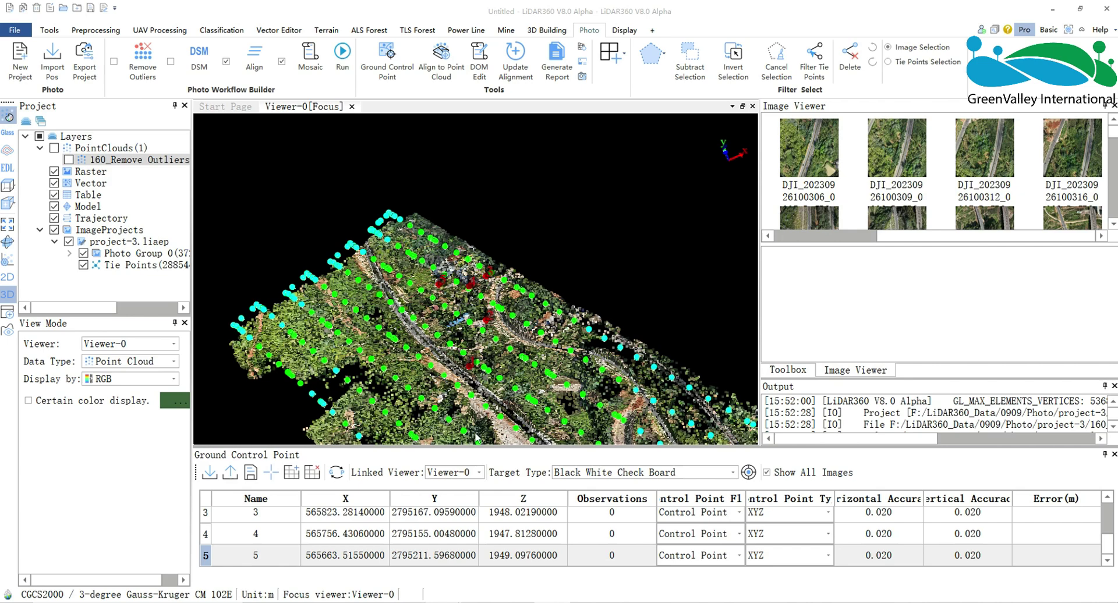
drag(473, 448, 473, 401)
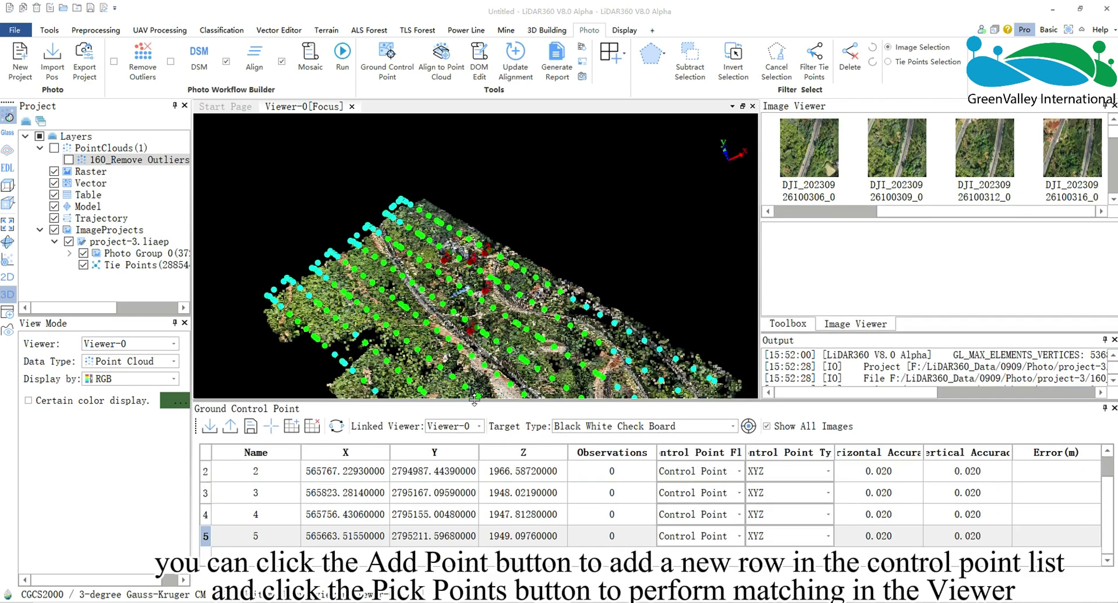
middle_drag(570, 254, 569, 166)
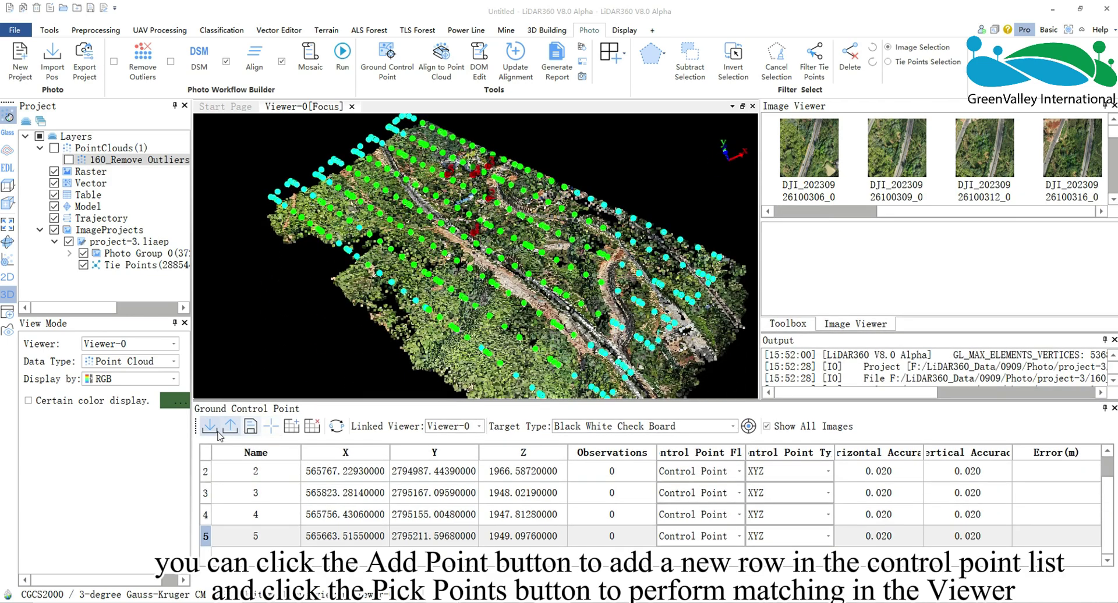
Add control point P5 by picking it on the overpass bridge in the 160_Remove Outliers cloud.
click(291, 428)
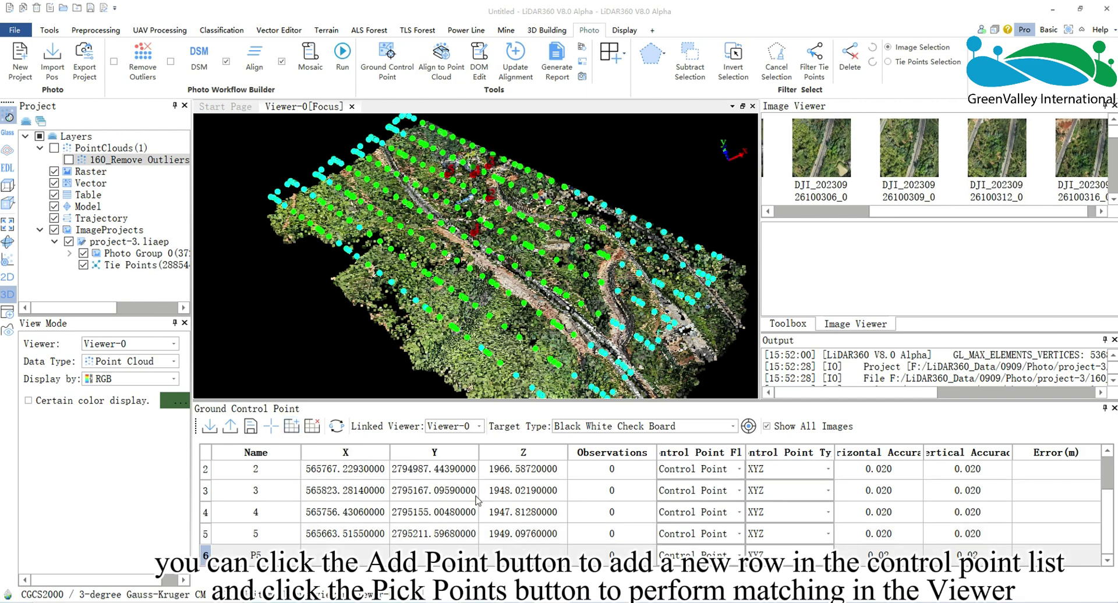
click(271, 427)
scroll(475, 232, up, 5)
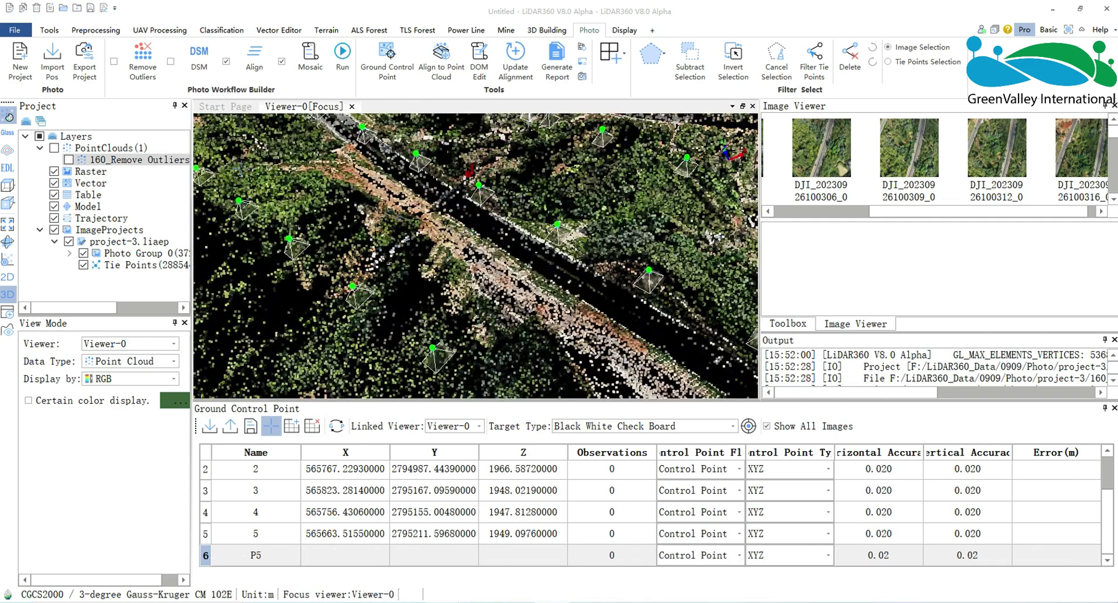
click(68, 160)
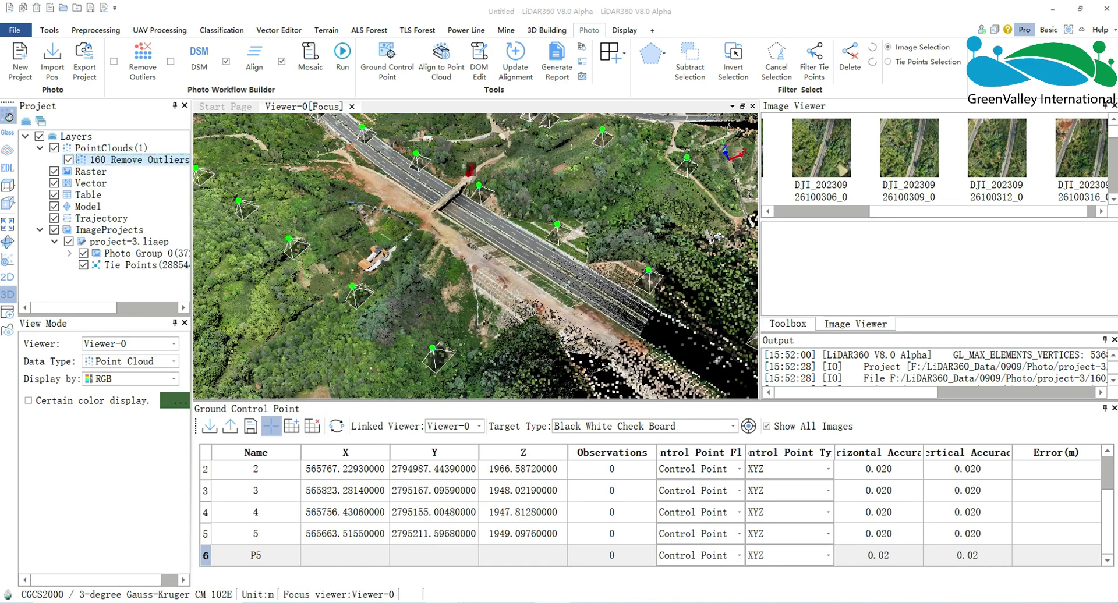
scroll(473, 239, up, 5)
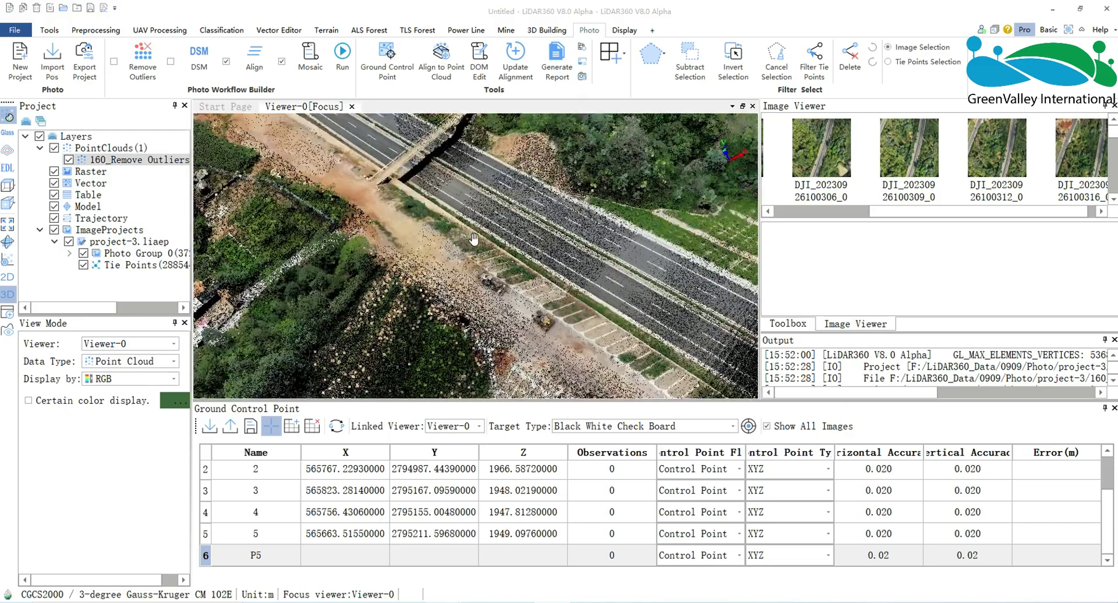
drag(474, 238, 443, 294)
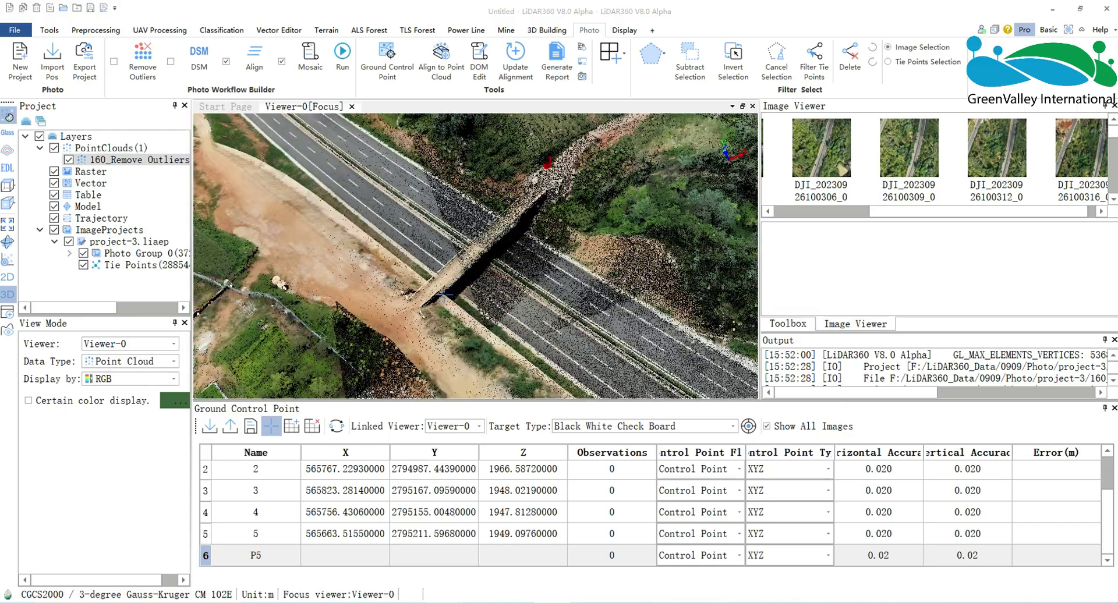
click(444, 294)
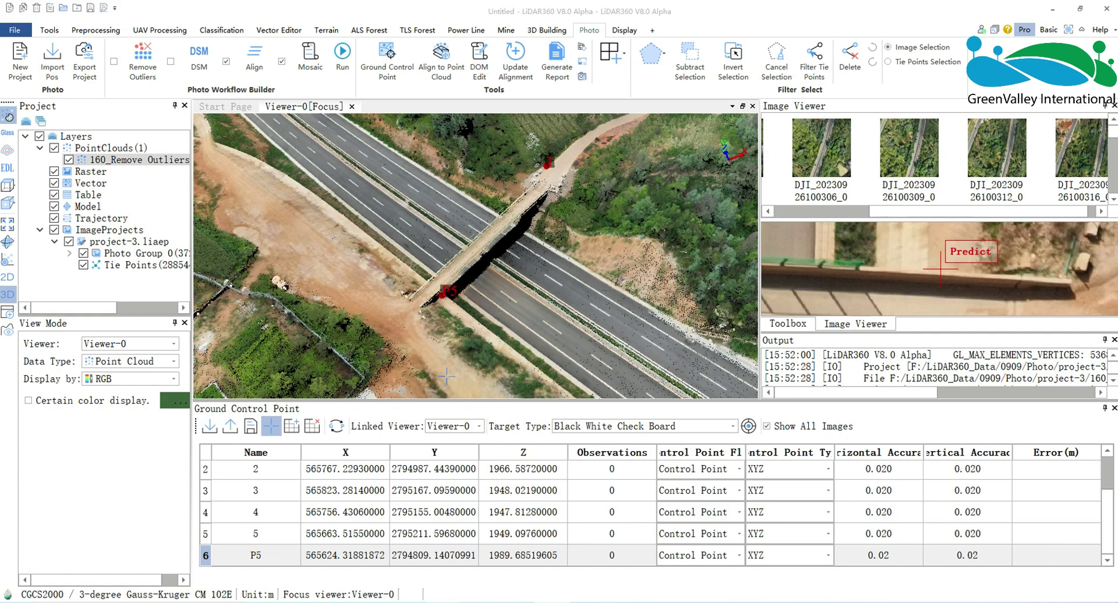
double_click(349, 556)
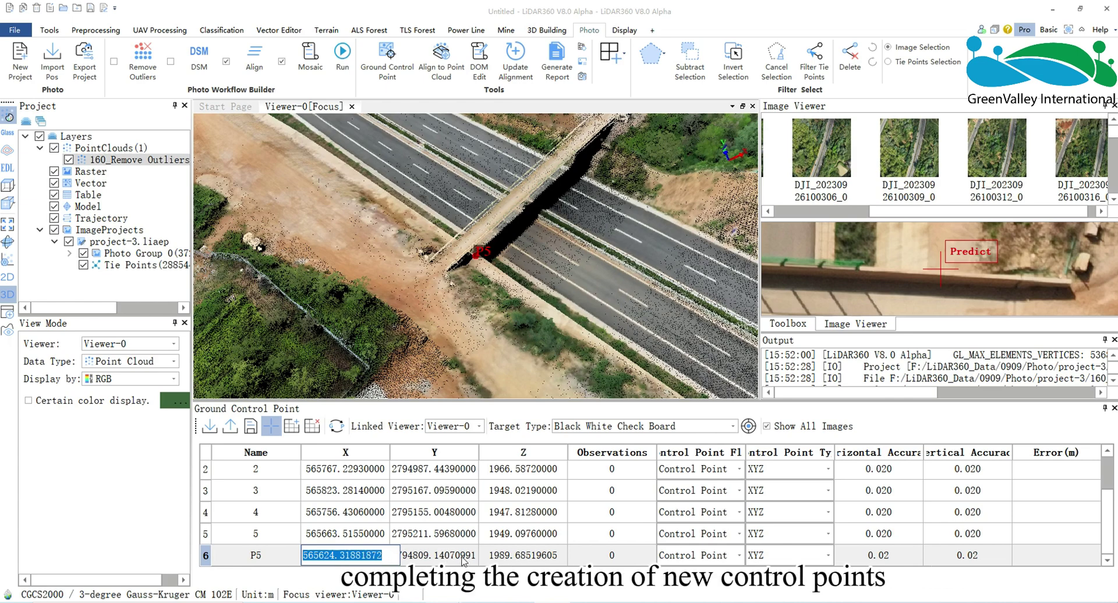
Delete control point P5, keeping points 1–5 under EPSG:4543 CGCS2000.
click(437, 551)
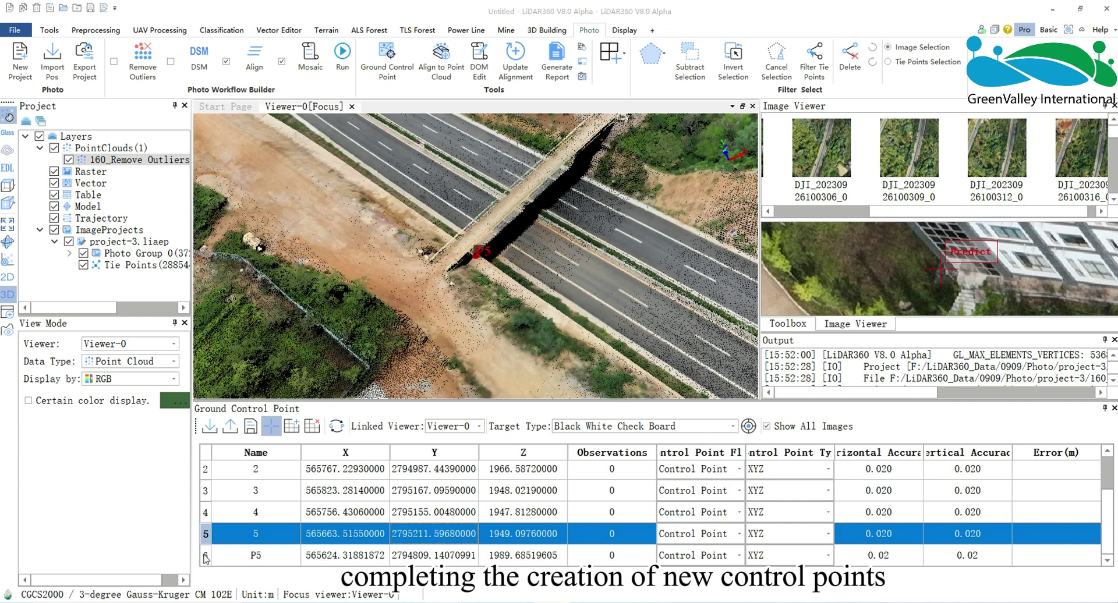
click(312, 428)
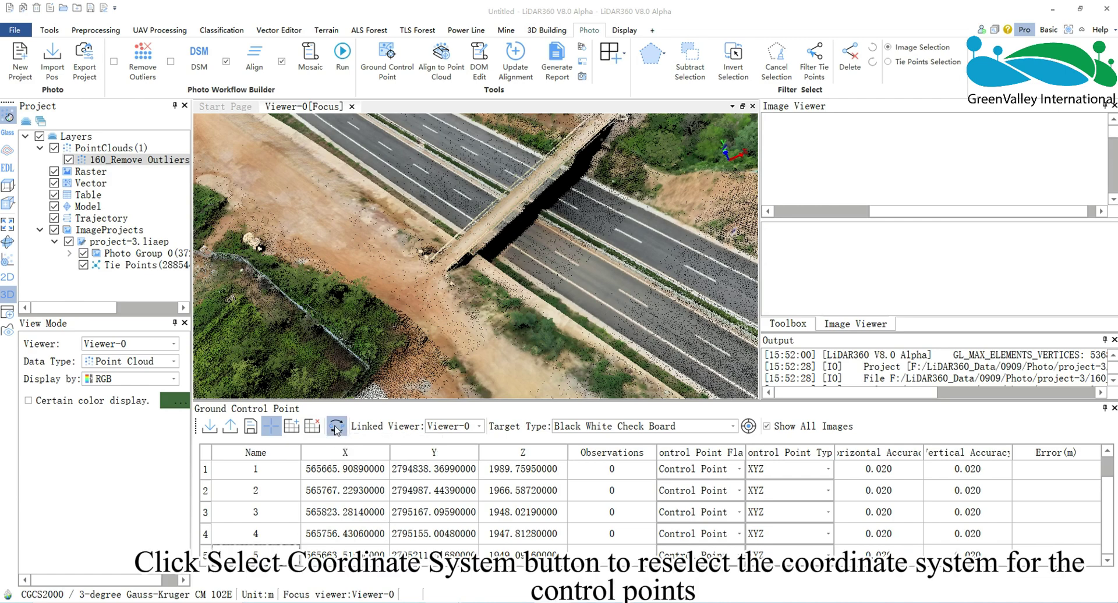
click(336, 428)
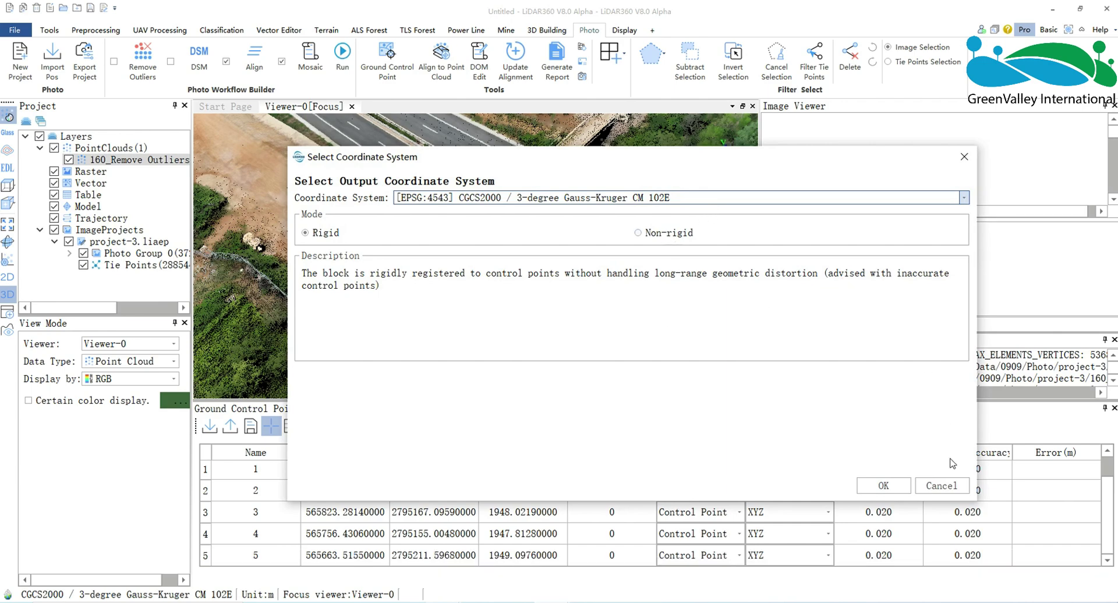
click(939, 486)
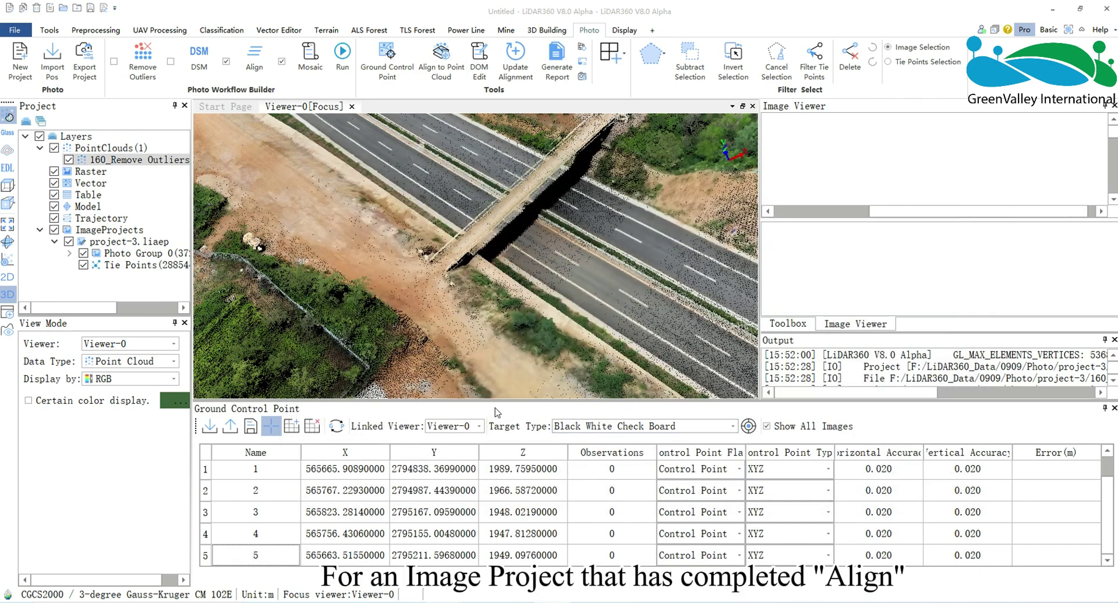
drag(501, 400, 502, 397)
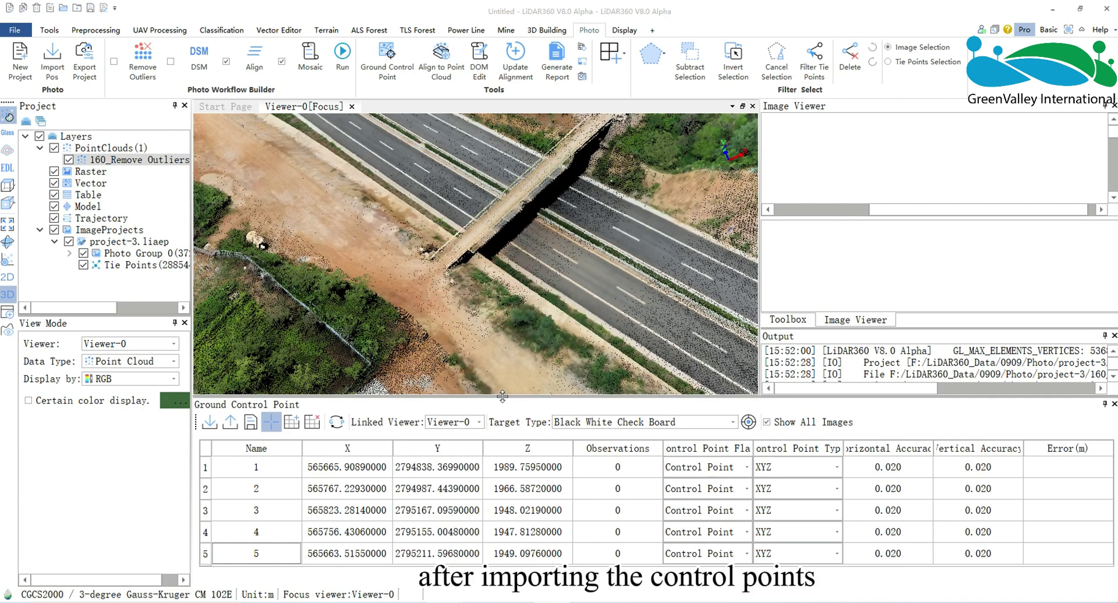
Show control point 1's photos and enlarge the large photo around its Predict marker.
double_click(205, 468)
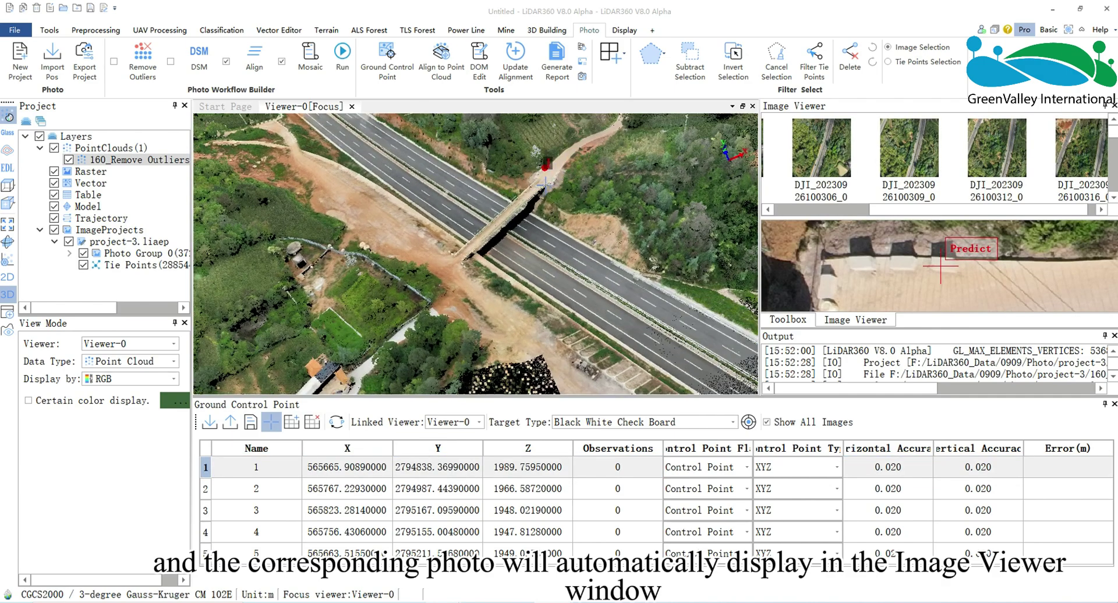
drag(760, 263, 690, 264)
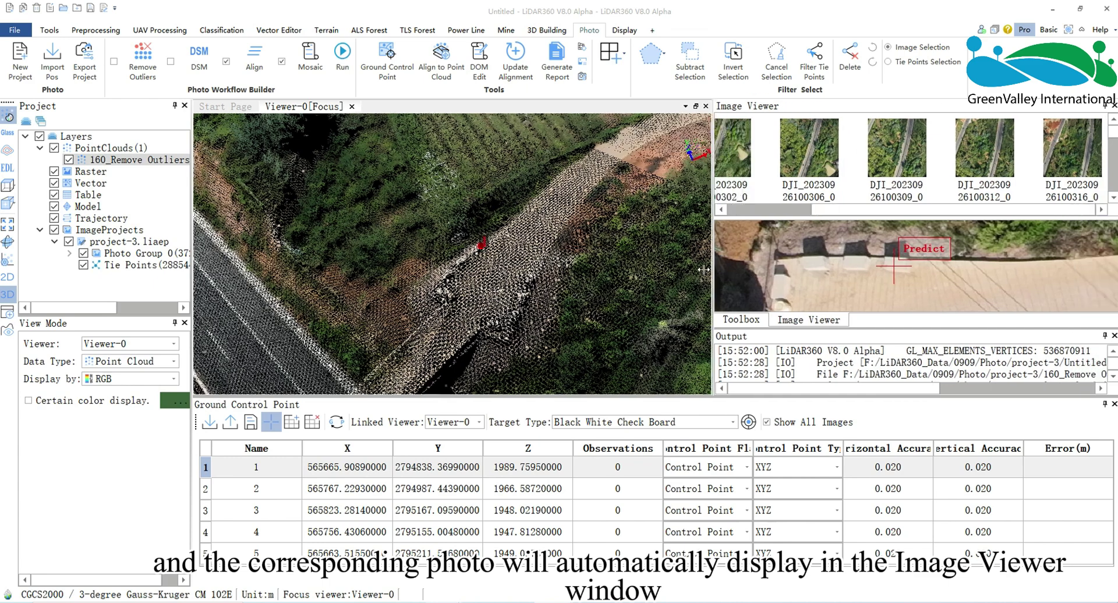
drag(728, 398, 728, 452)
drag(897, 223, 897, 222)
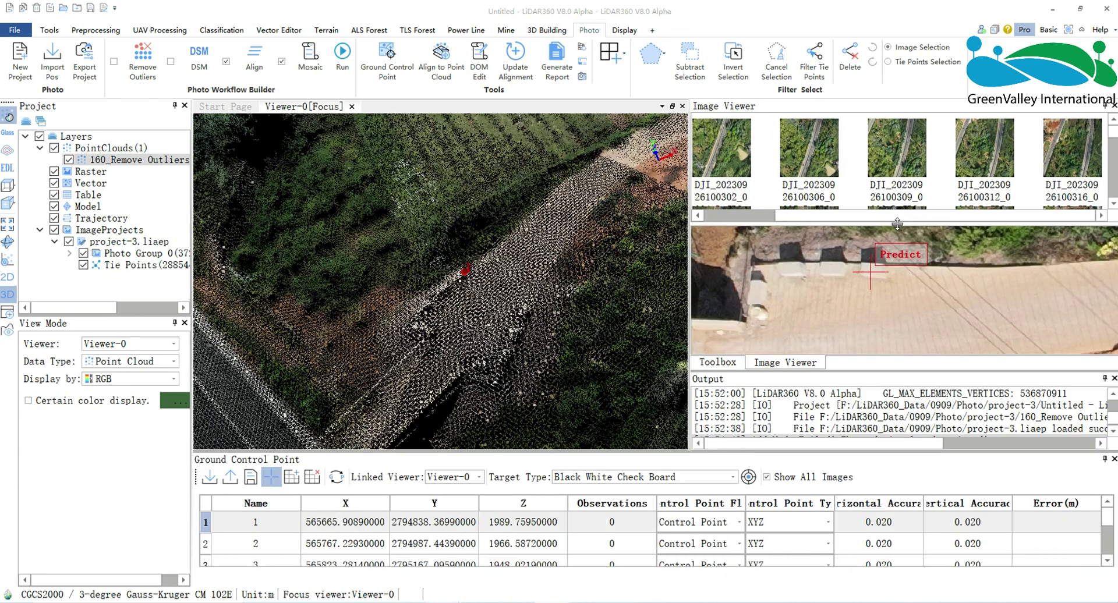
scroll(906, 283, down, 3)
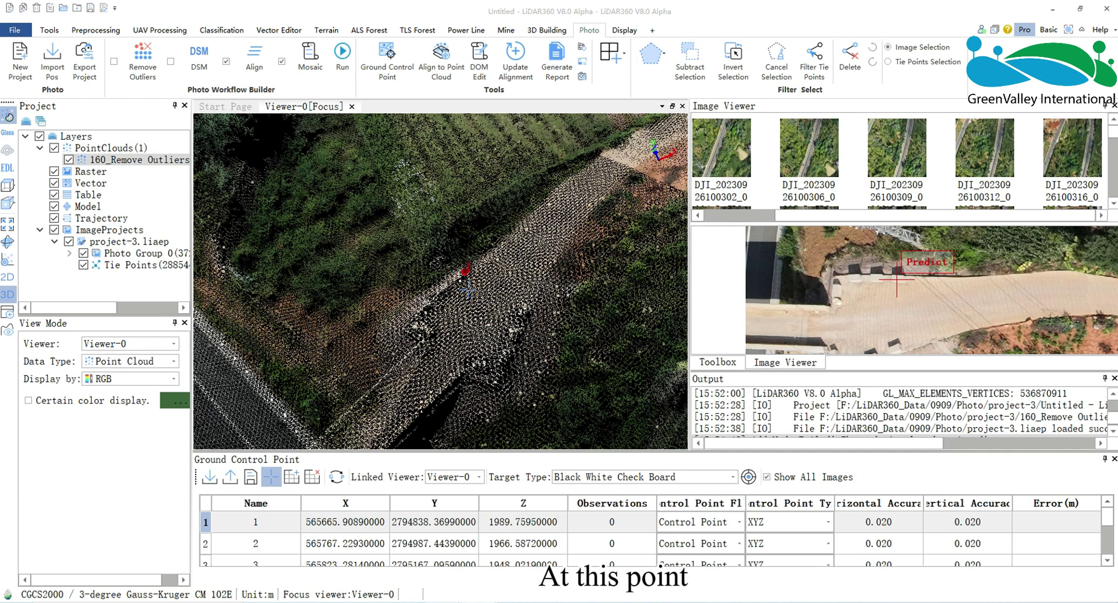
Pick control point 1's true location in the large photo near the Predict cross.
click(272, 475)
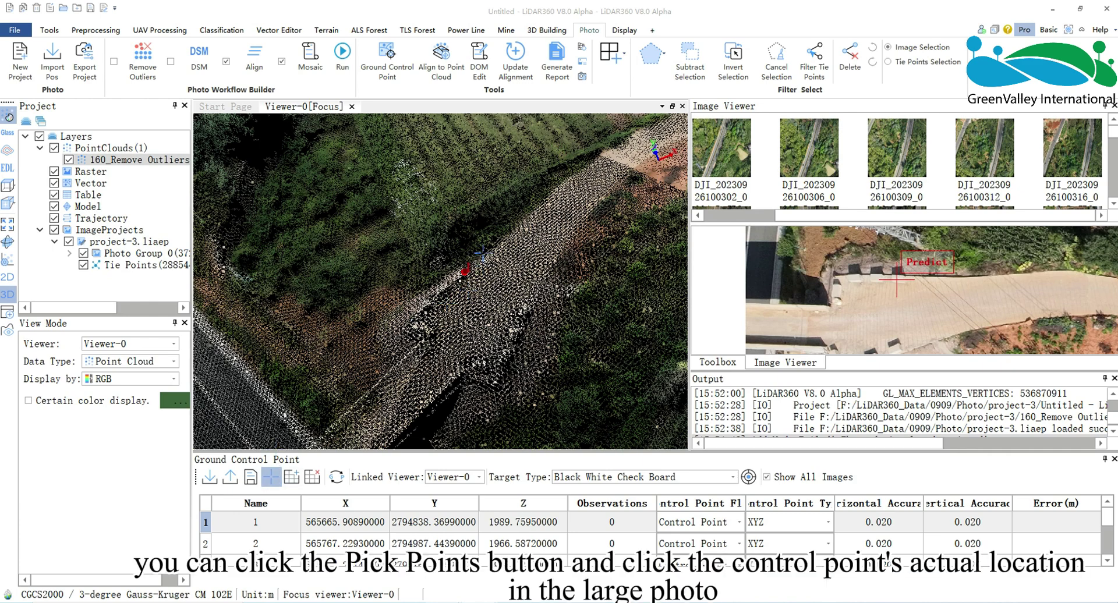
scroll(482, 253, up, 5)
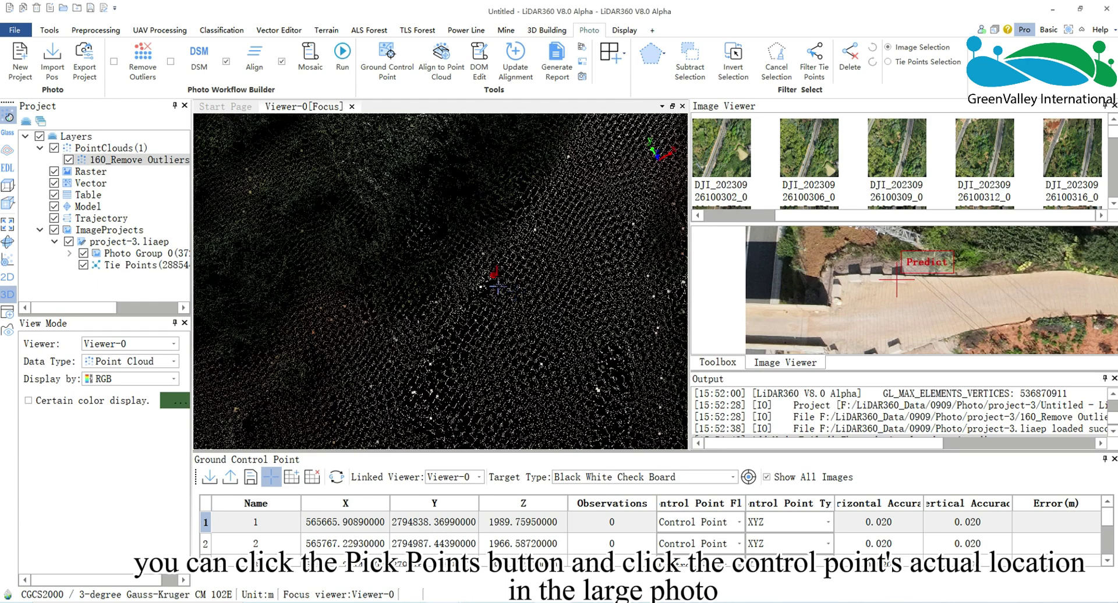
scroll(919, 279, up, 3)
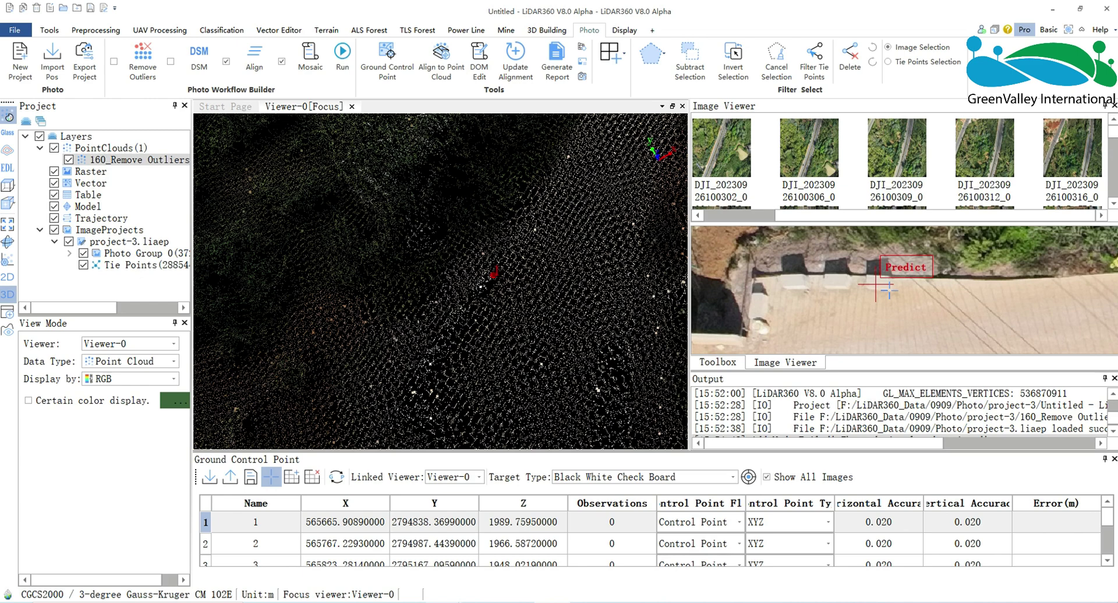
click(889, 289)
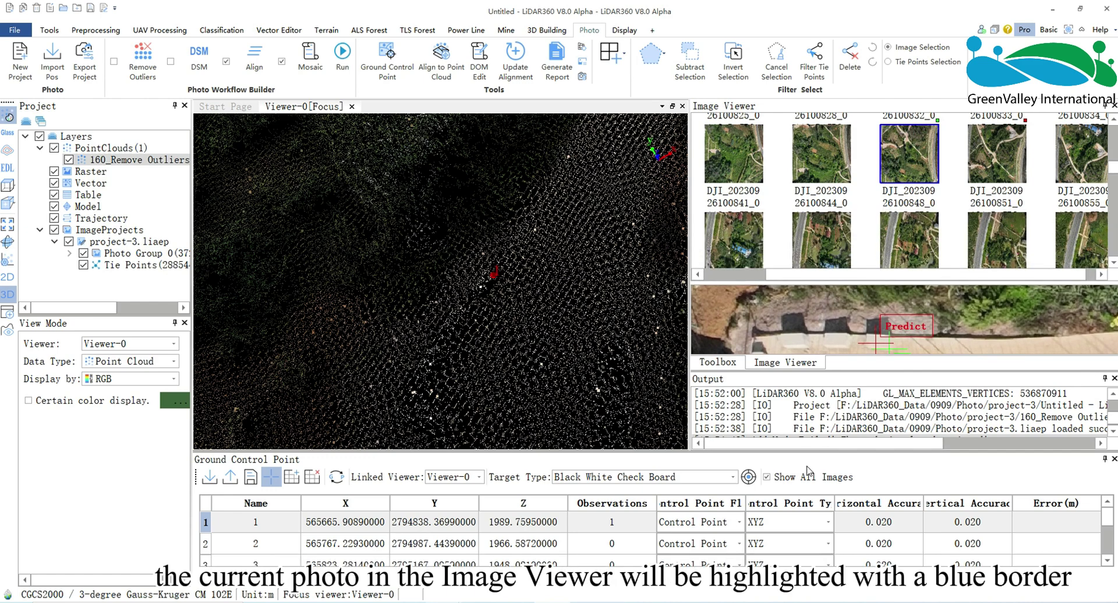
Mark control point 1 in two more photos, reaching 3 observations and 0.558 m error.
click(766, 477)
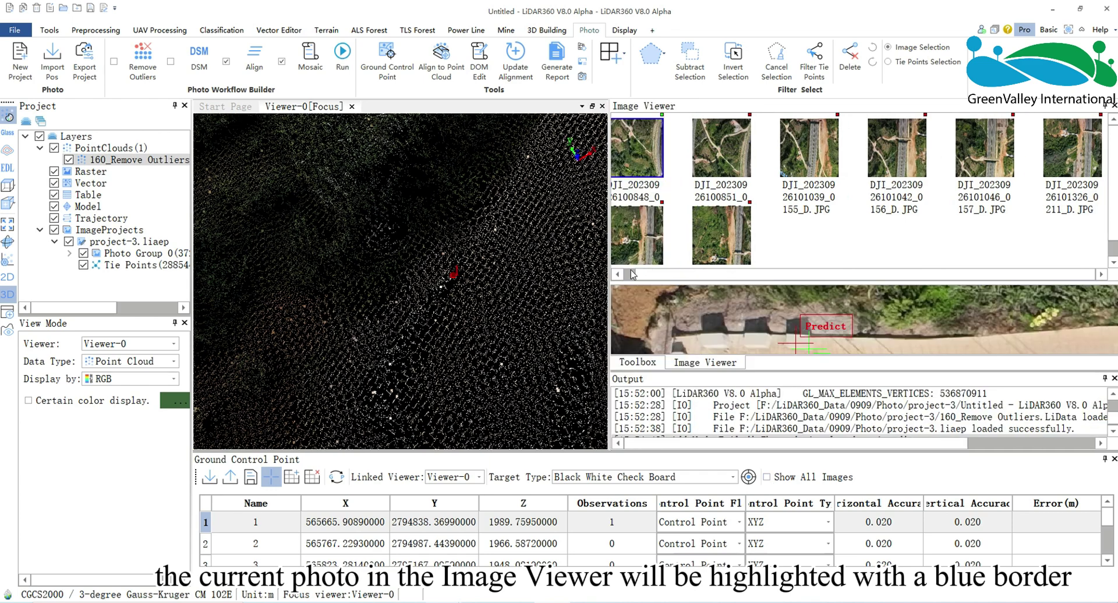
drag(633, 274, 621, 273)
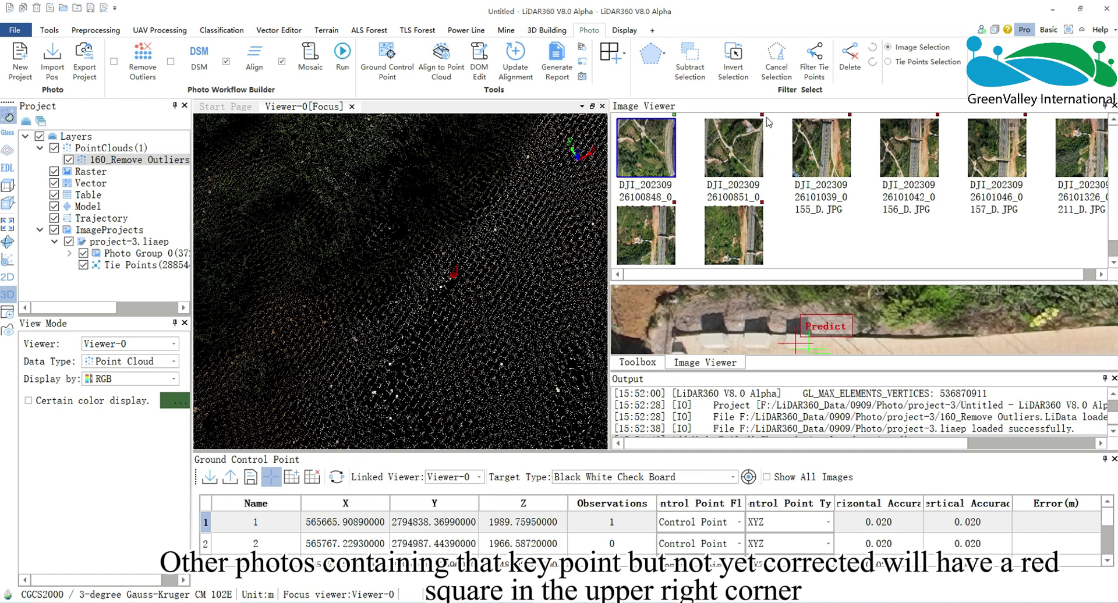
click(741, 147)
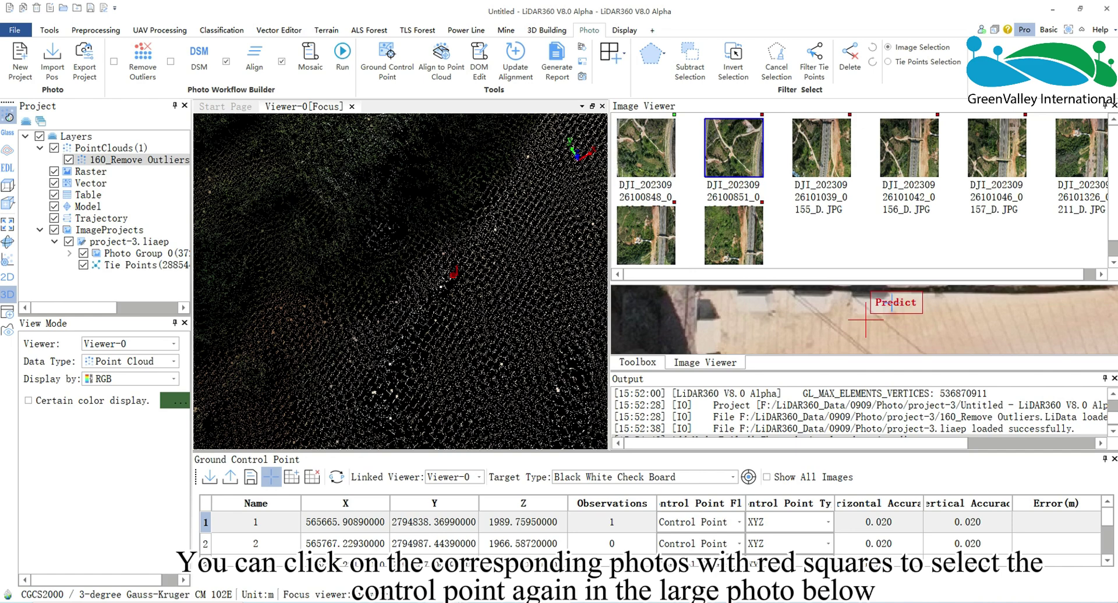
scroll(897, 329, down, 3)
scroll(895, 327, up, 2)
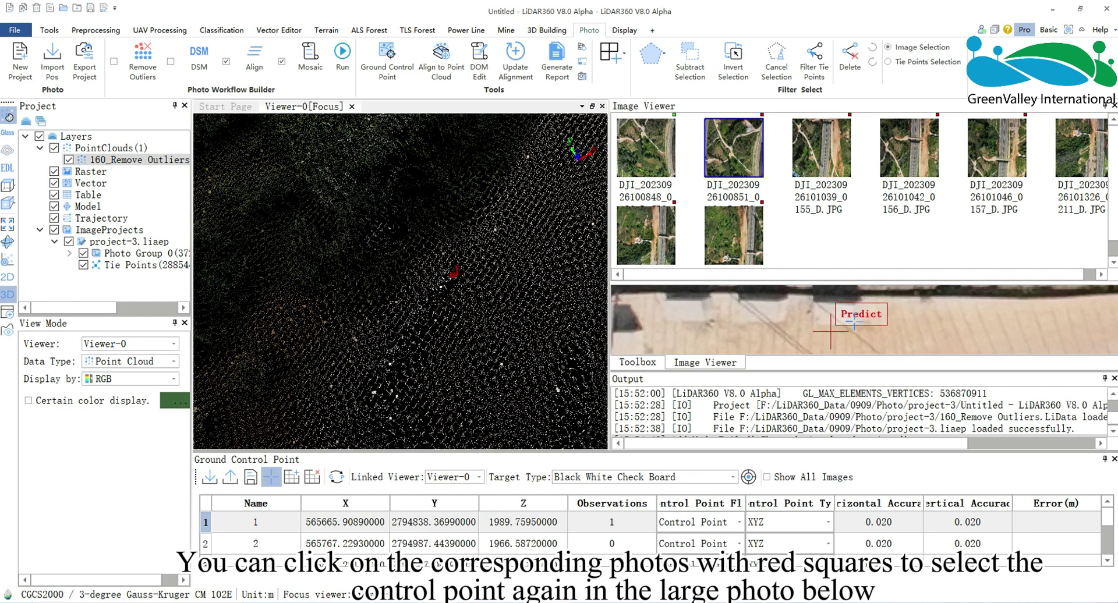
click(852, 326)
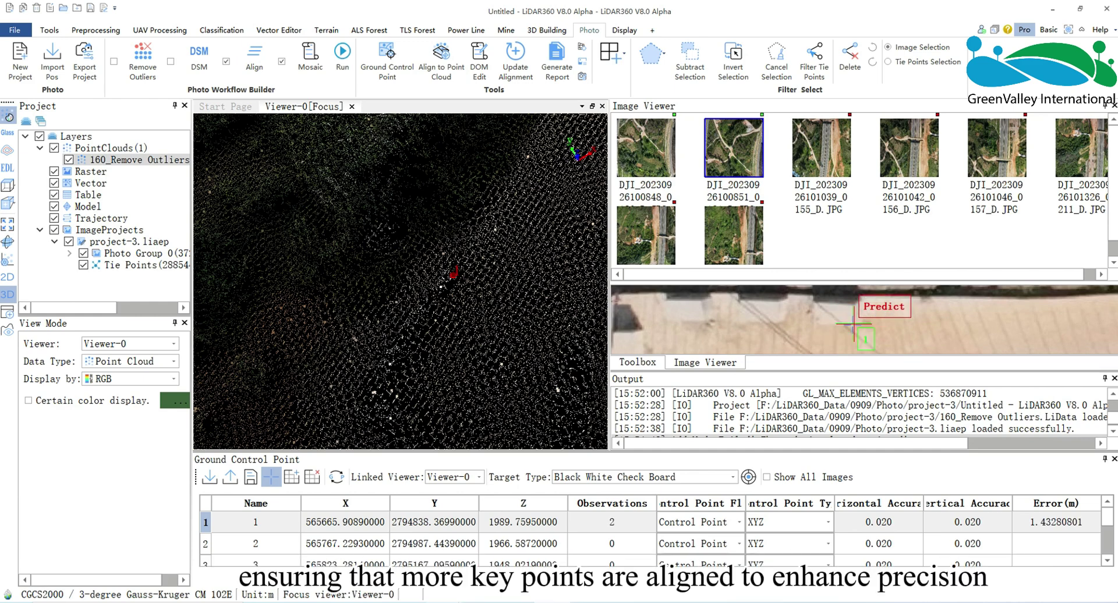
click(887, 317)
click(864, 319)
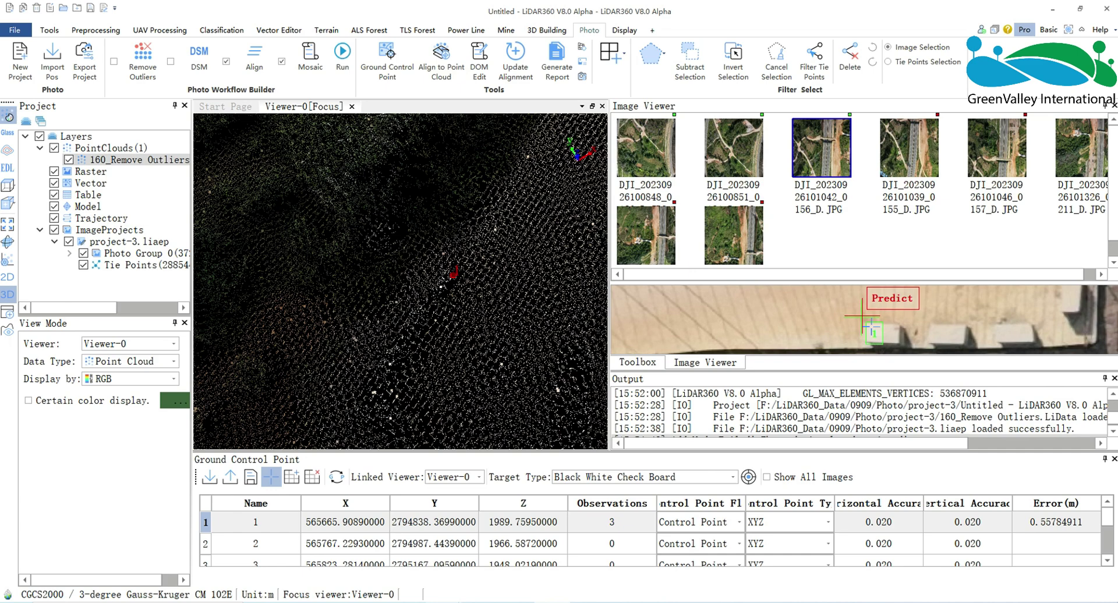
drag(781, 281, 777, 227)
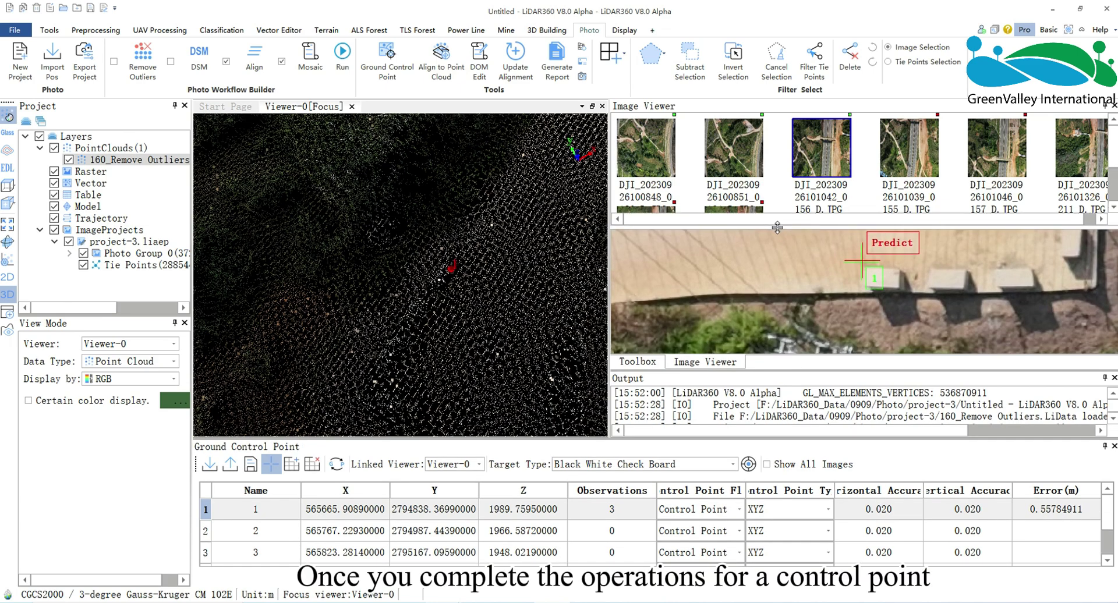
Mark control point 2's target in three photos, giving it three observations and an error value.
double_click(208, 532)
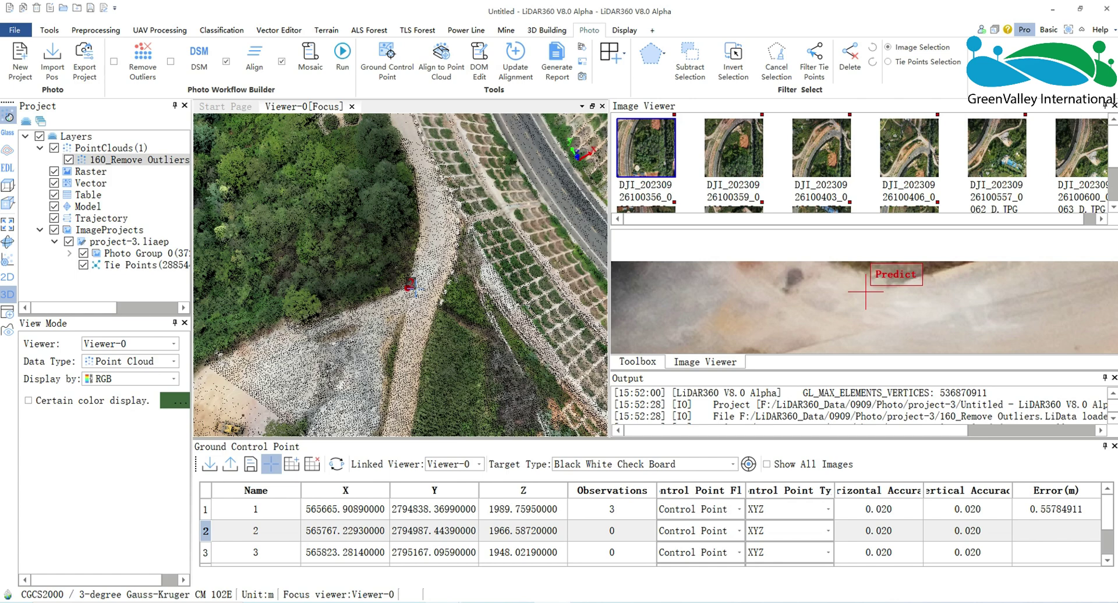
click(205, 533)
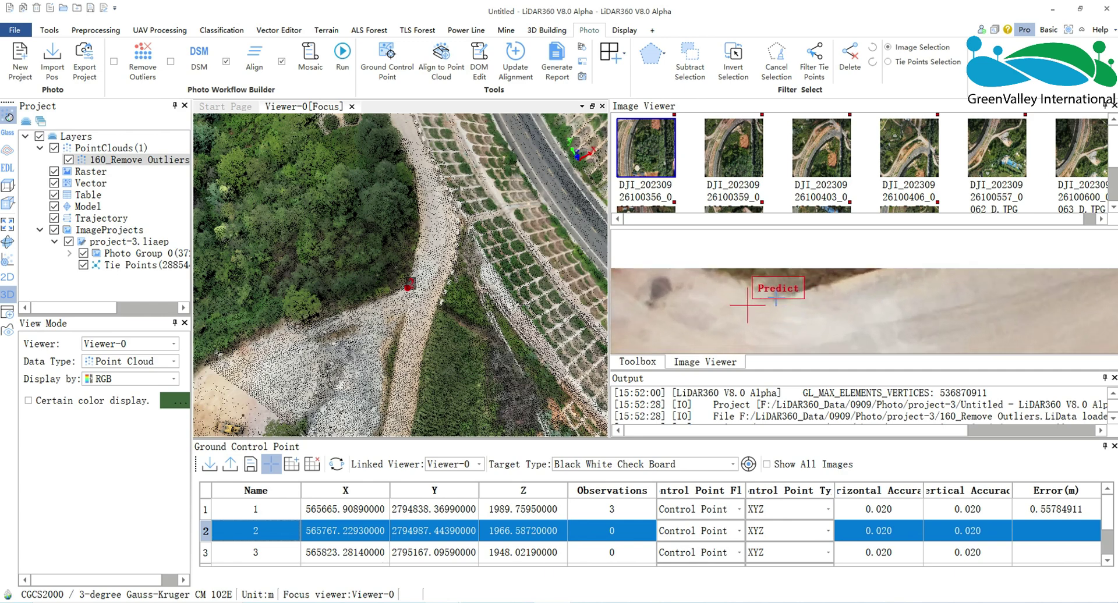
click(776, 298)
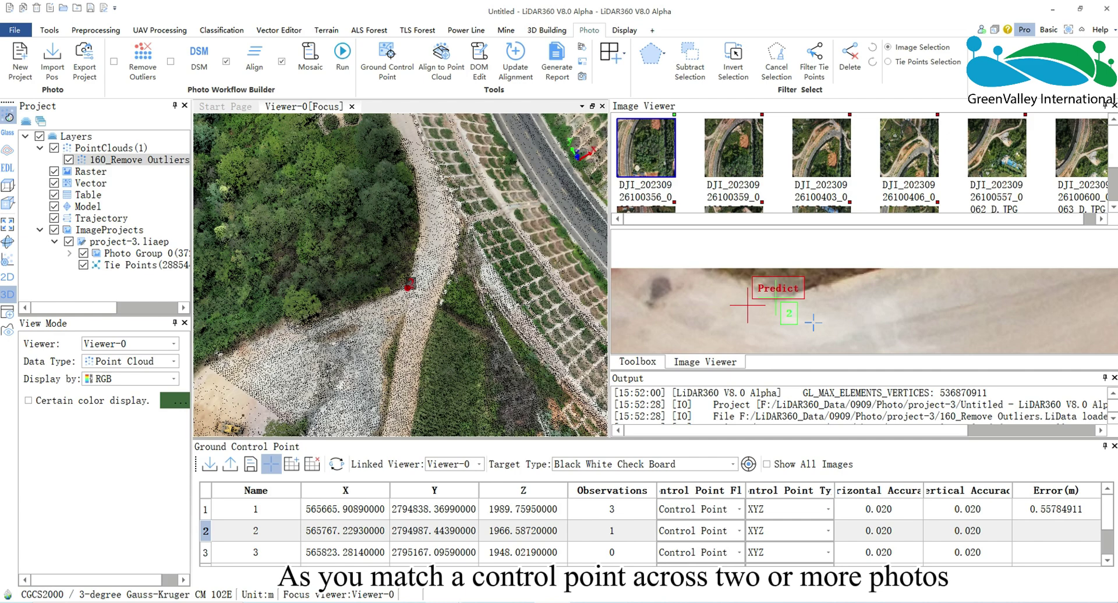
click(746, 144)
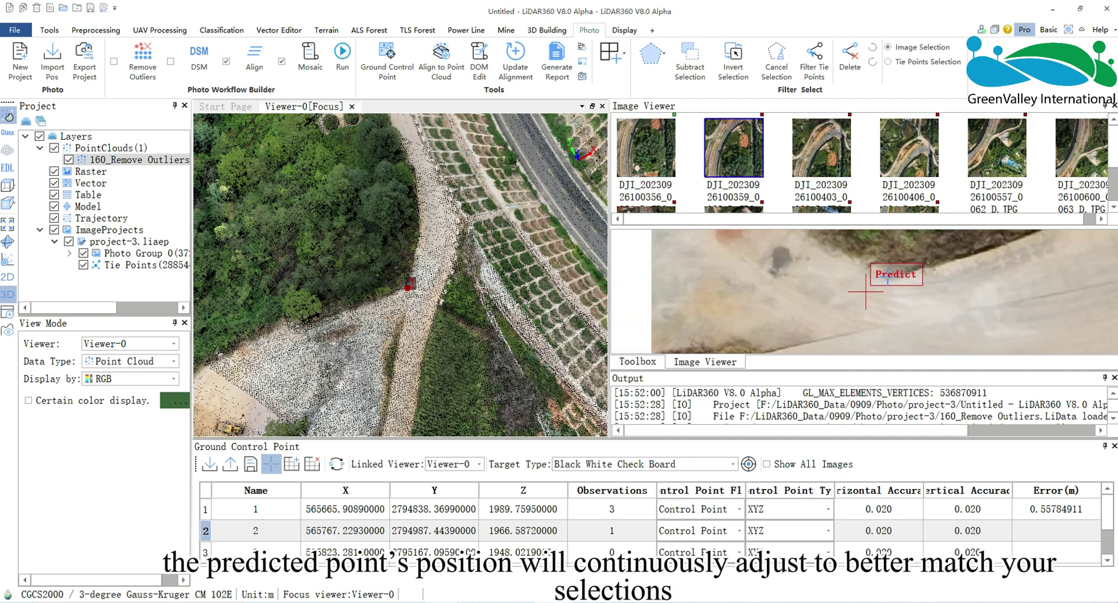
click(885, 278)
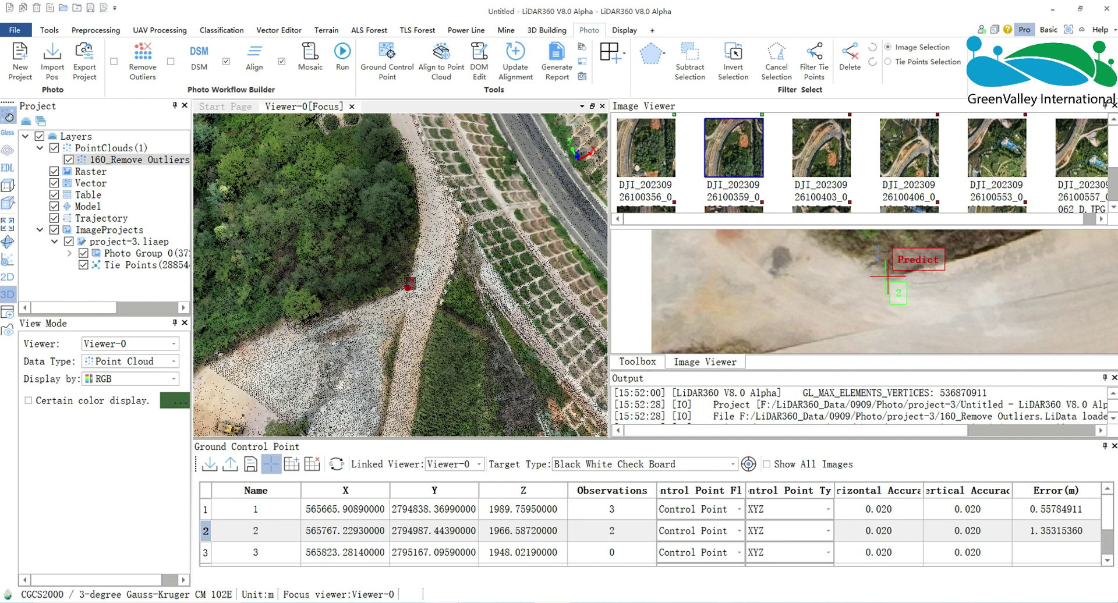
click(818, 153)
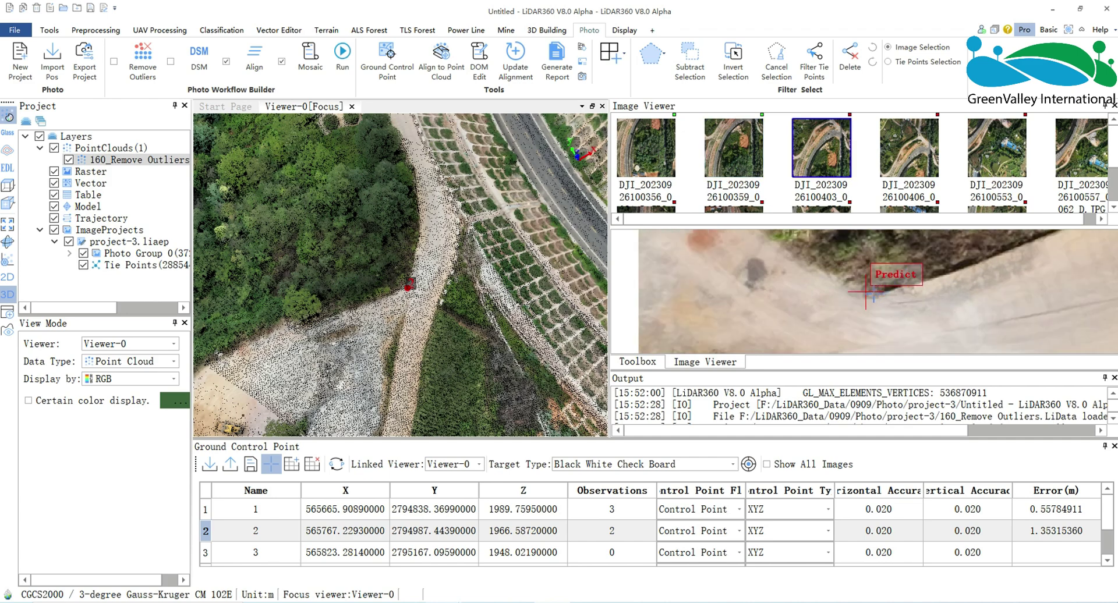
click(874, 297)
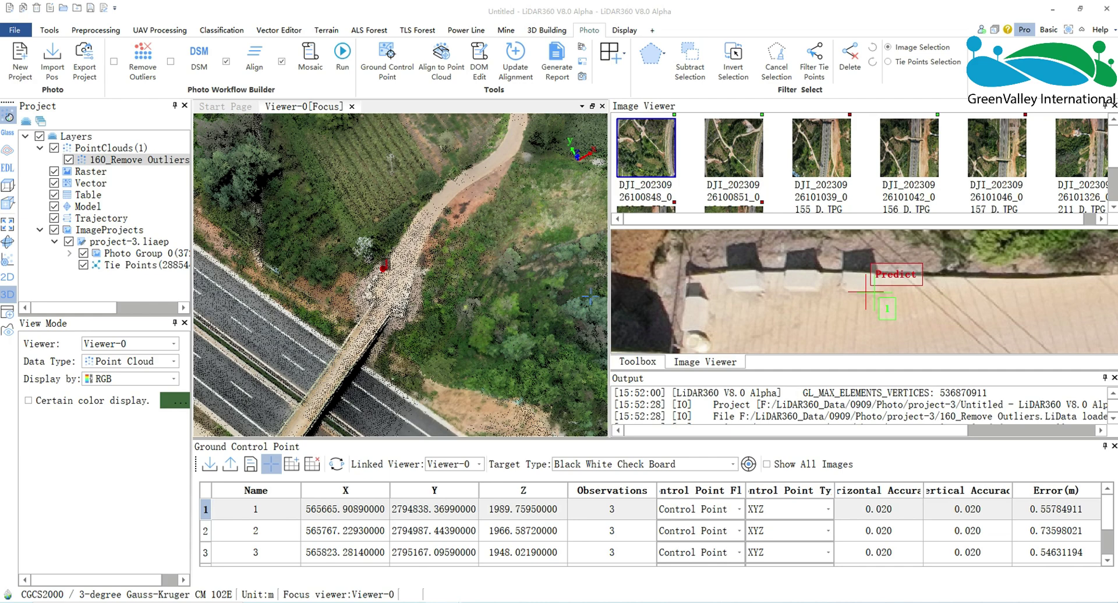
Widen the point-cloud view and check the target type list, keeping Black White Check Board.
drag(609, 288, 748, 287)
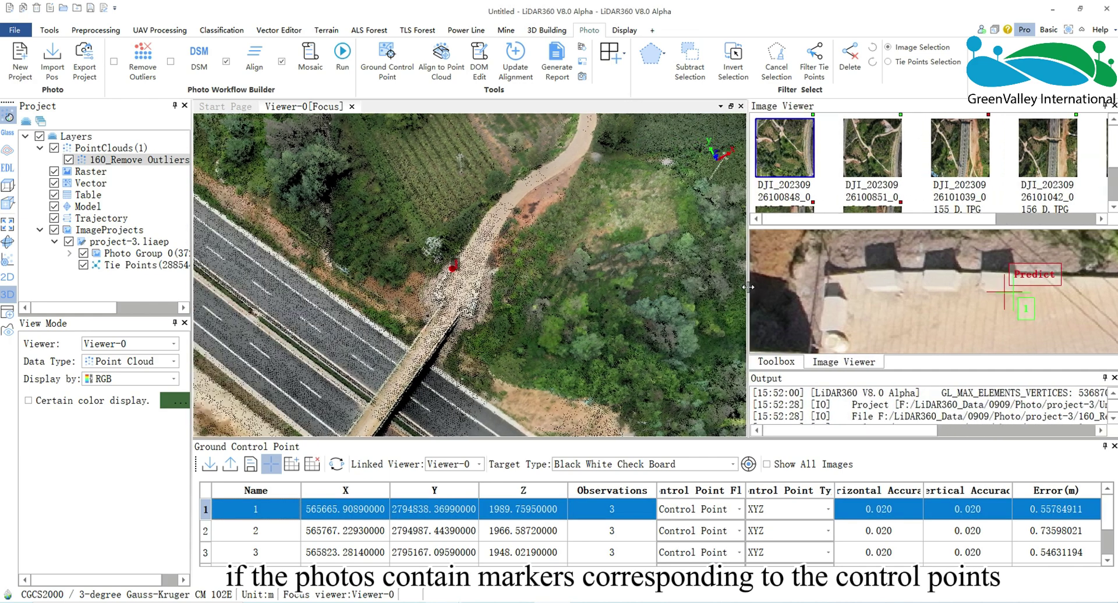
click(732, 464)
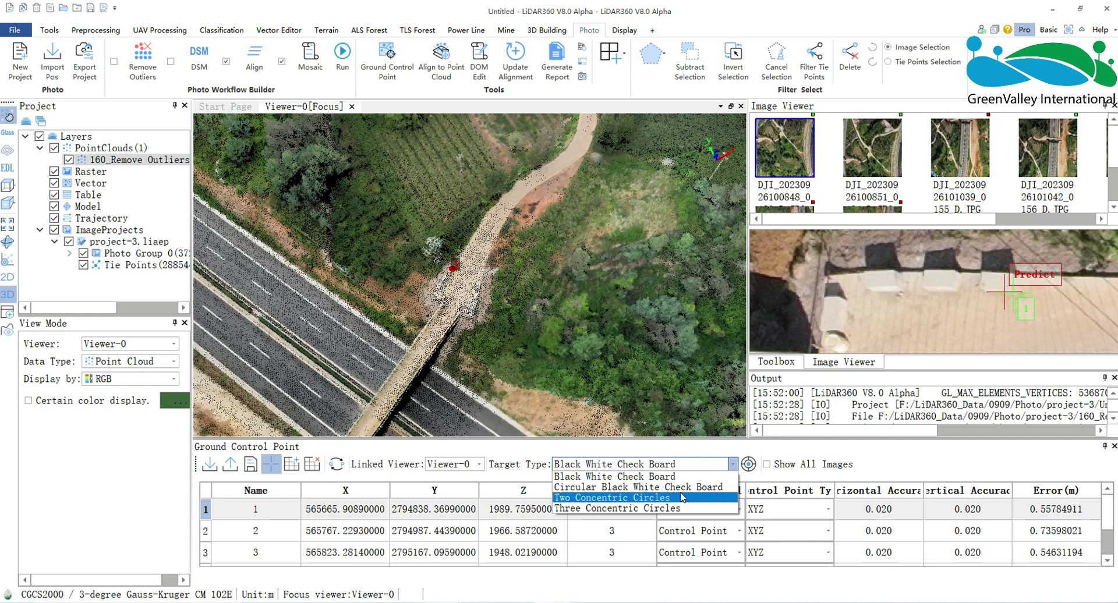
click(734, 464)
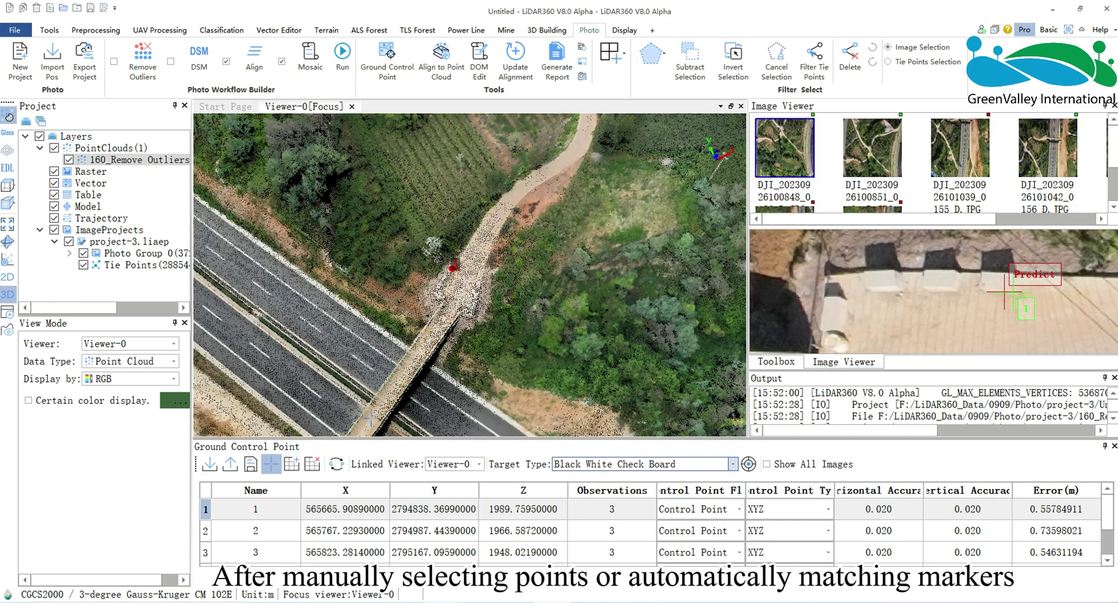
Save the control point results to project-3.liaep and confirm leaving the Ground Control Point tool.
click(250, 465)
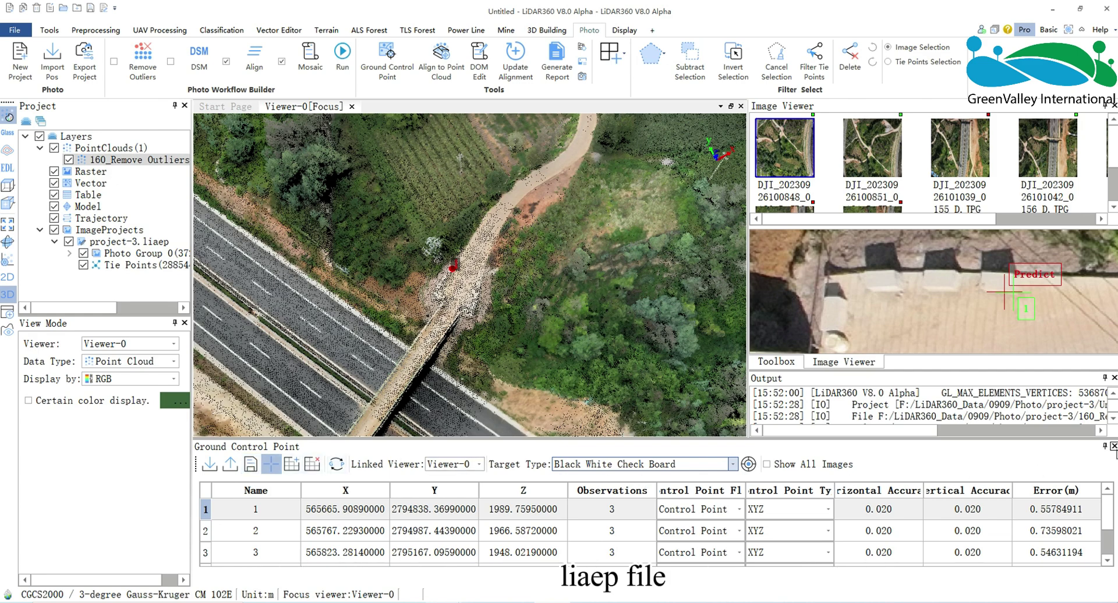
click(1113, 447)
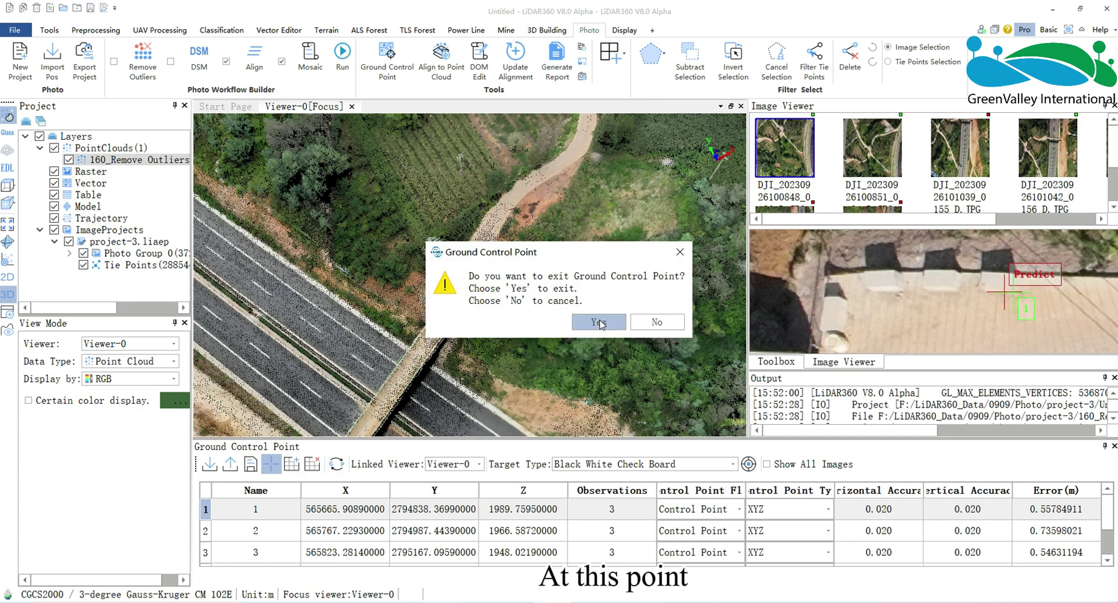
click(599, 323)
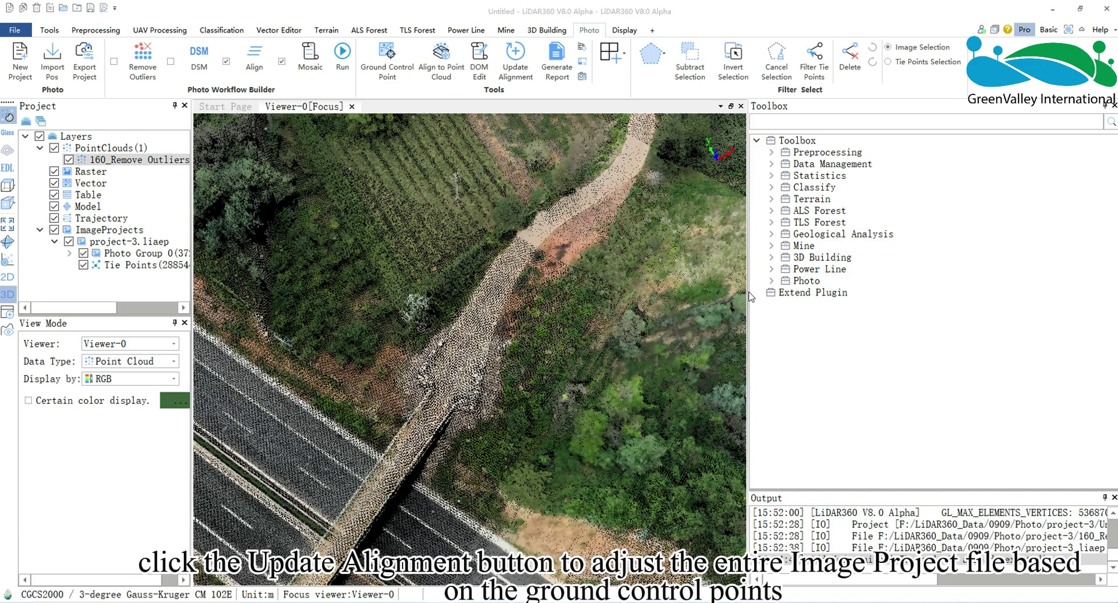
Run Photo > Update Alignment on project-3.liaep with defaults: Fit f/R/T, 6.00 px outlier threshold.
drag(749, 298, 942, 299)
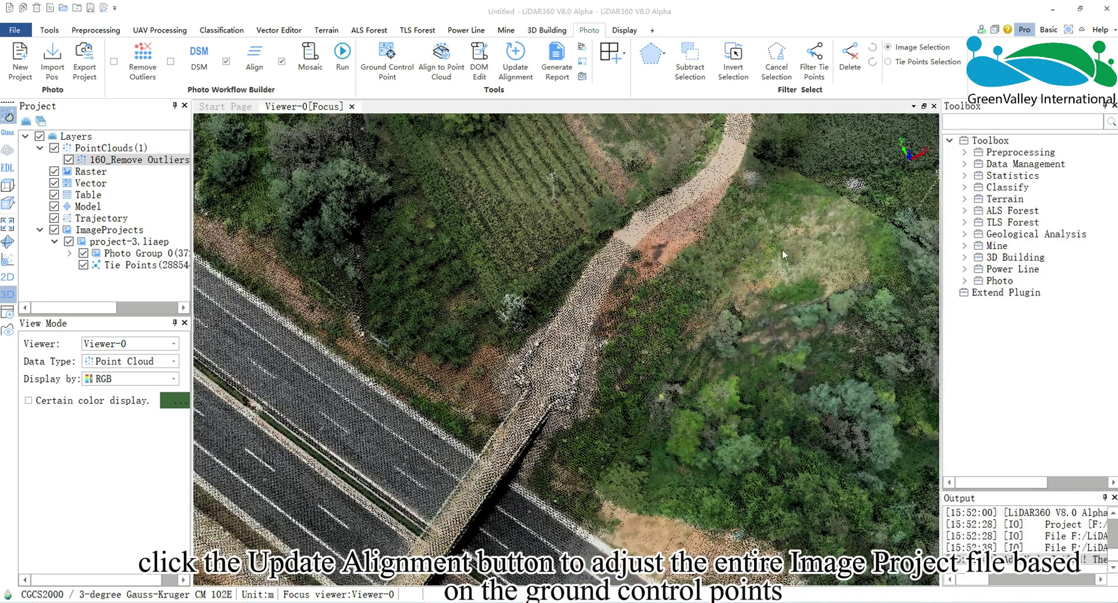
click(517, 63)
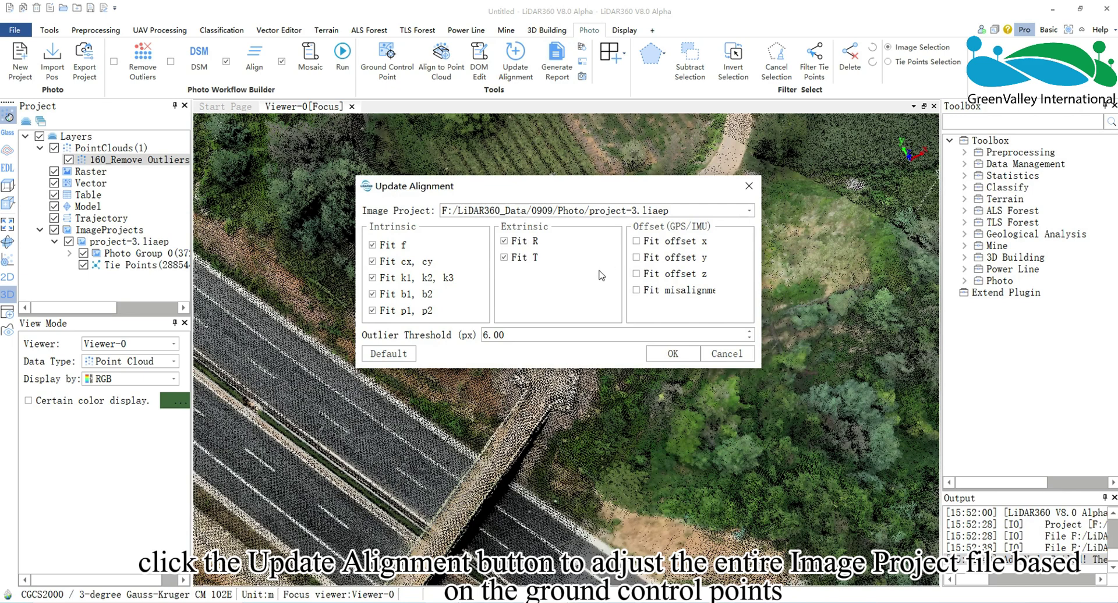
click(670, 354)
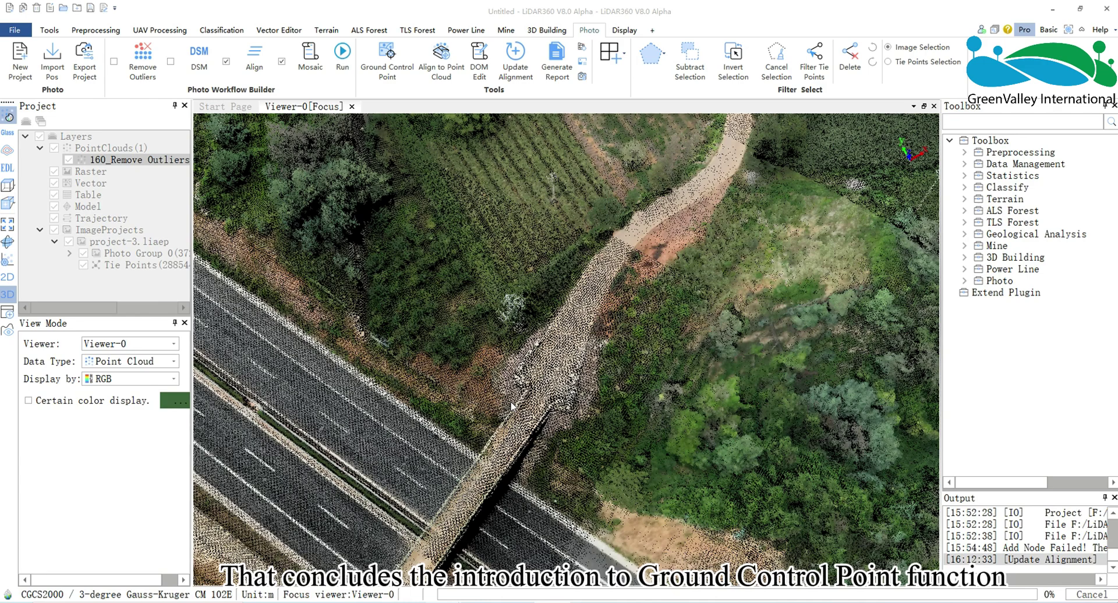